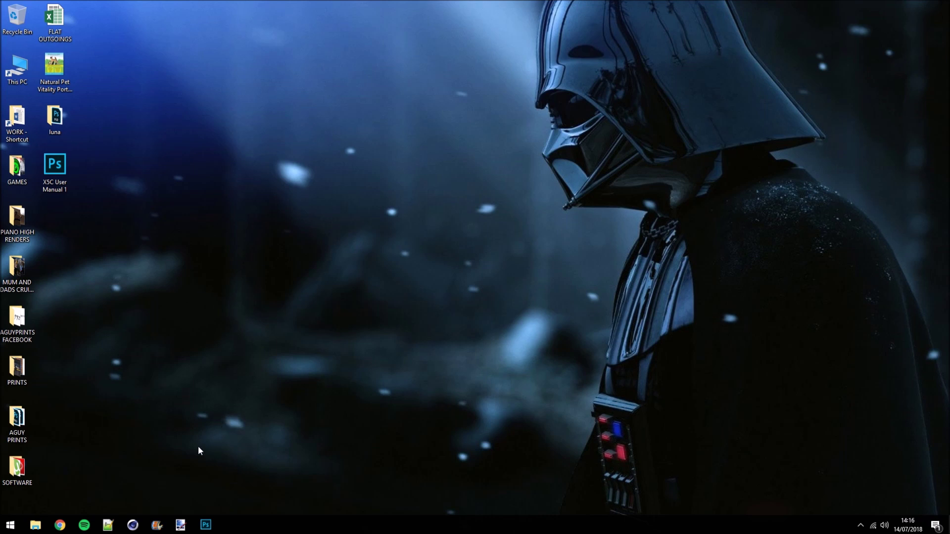
Launch Photoshop and open the business card design use.psd from the CARD folder.
left_click(200, 525)
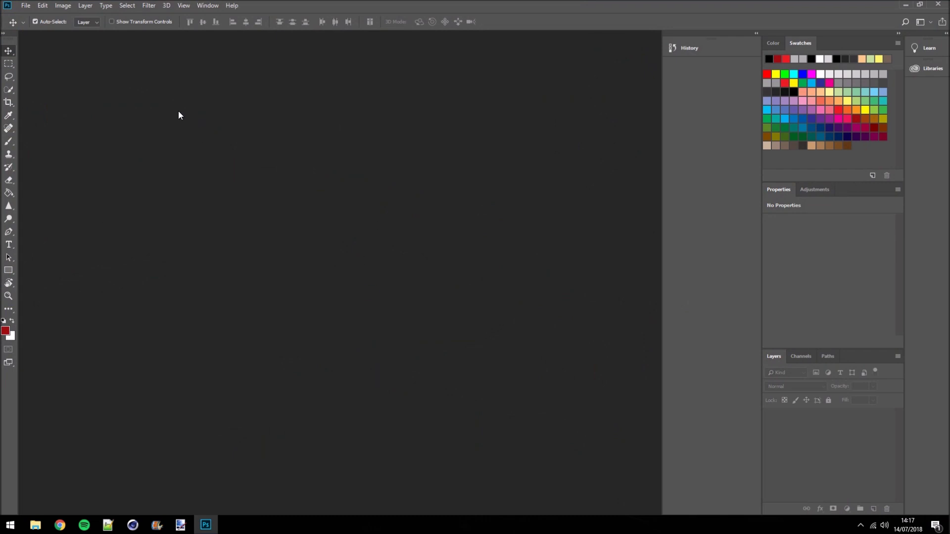
left_click(24, 6)
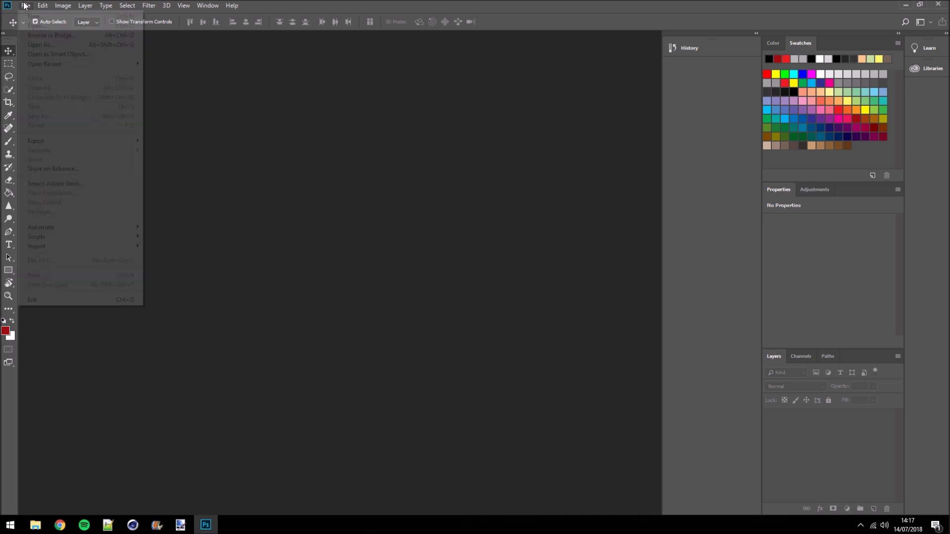
left_click(54, 26)
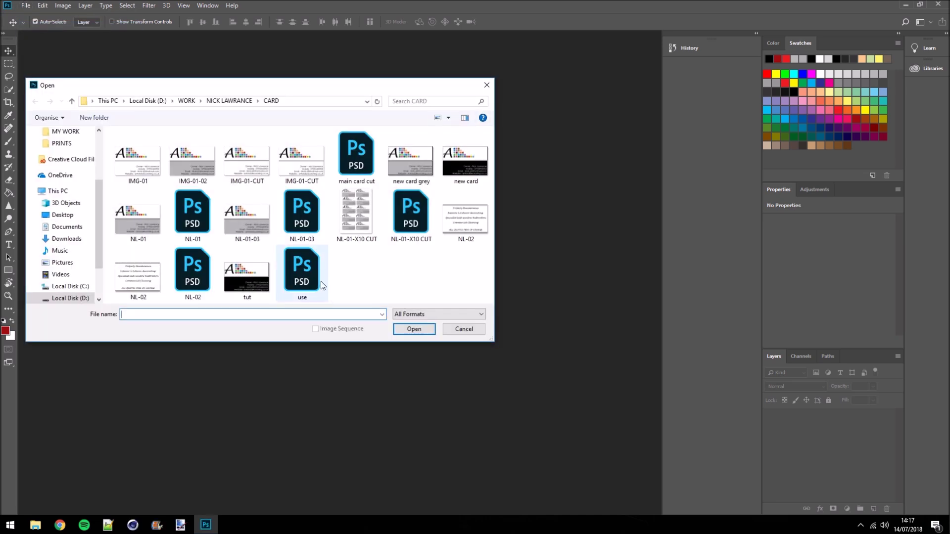
left_click(303, 275)
left_click(409, 329)
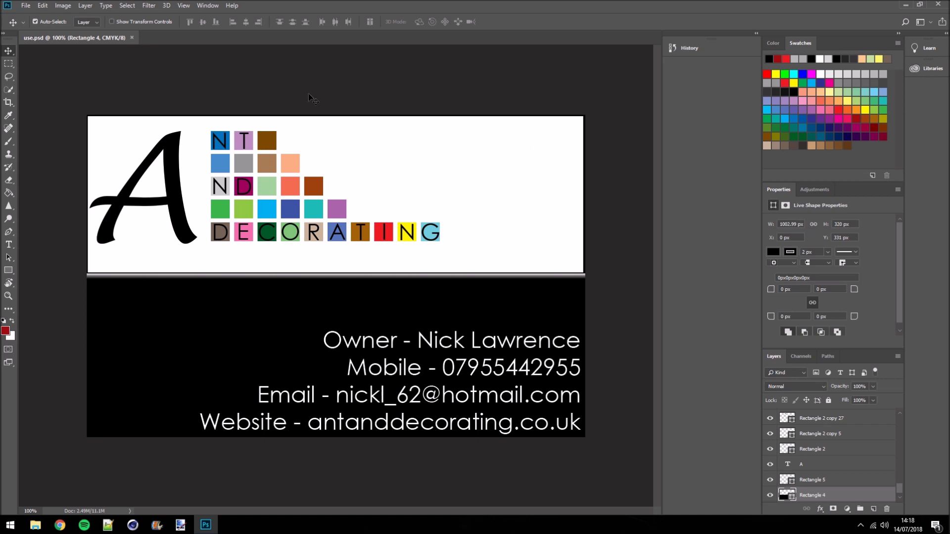
Create a portrait A4 document named "print paper" at 300 pixels/inch in RGB Color with 16 bit depth.
left_click(26, 6)
left_click(35, 14)
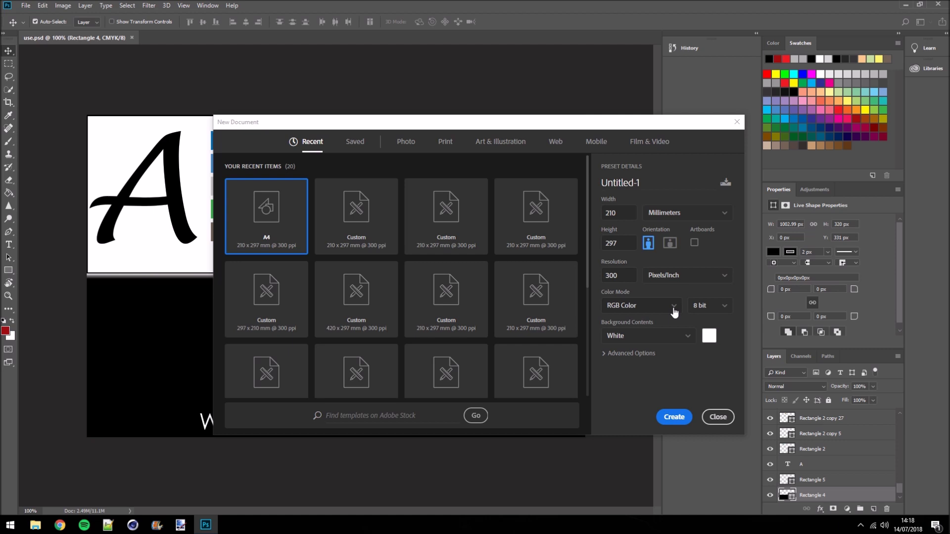
left_click(705, 308)
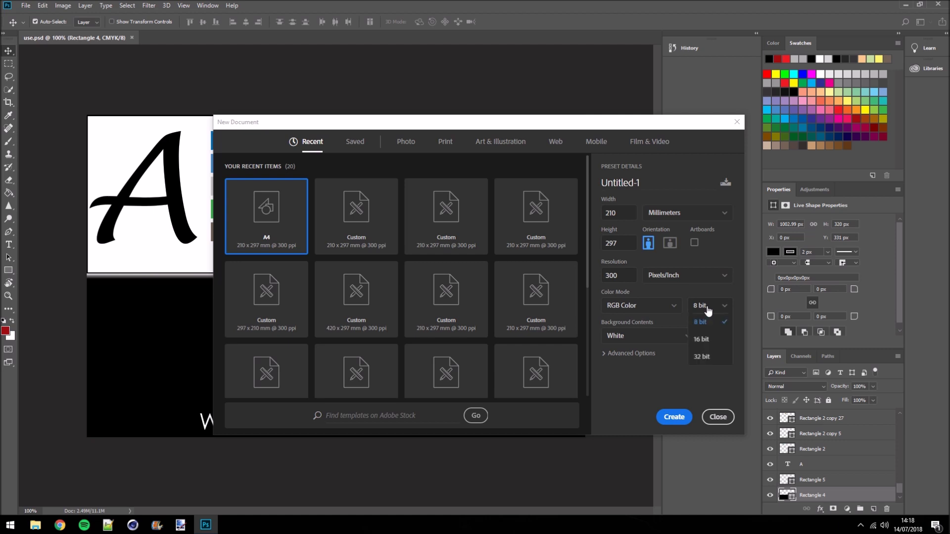
left_click(705, 336)
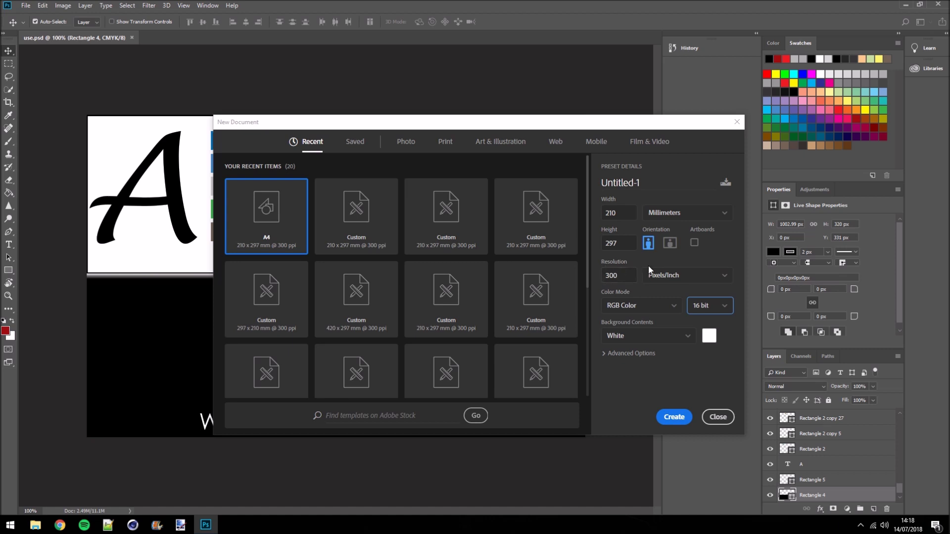
left_click(636, 182)
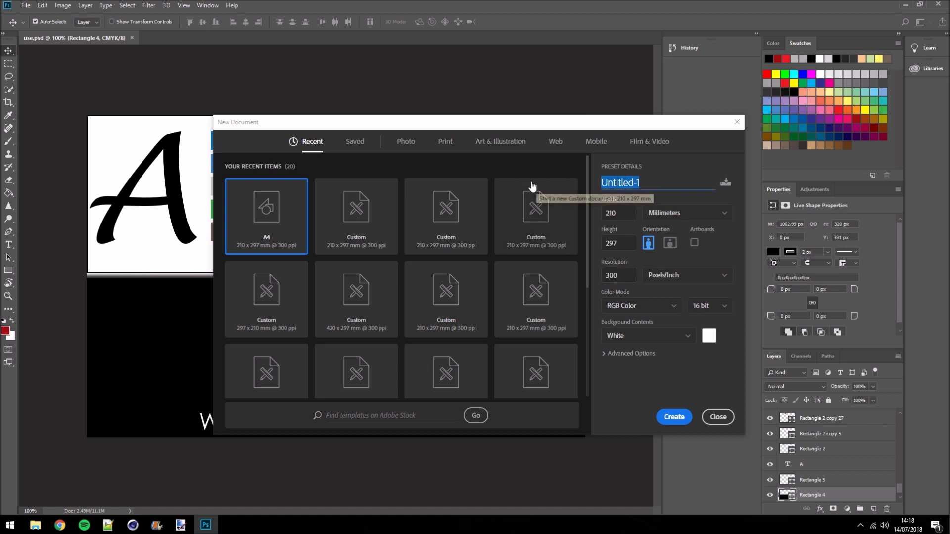
type("pri")
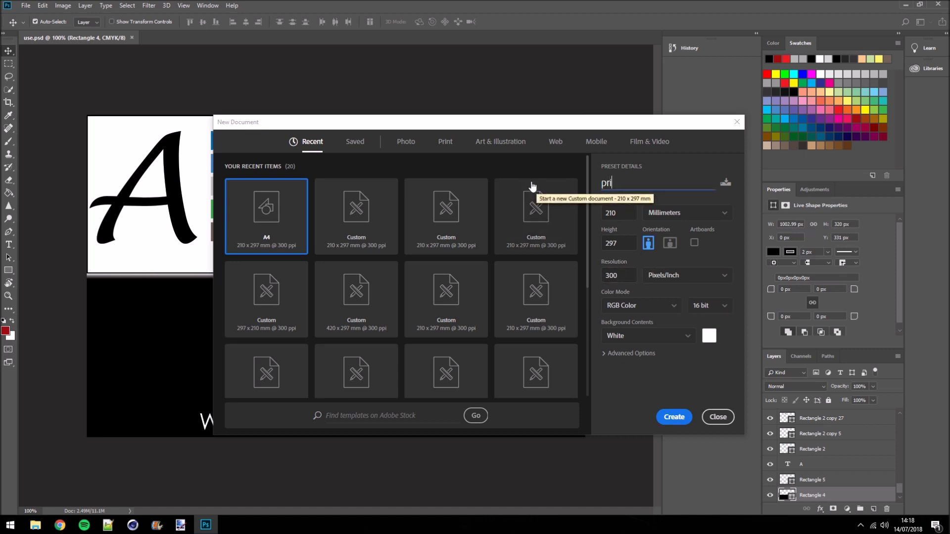
type("nt paper")
left_click(672, 417)
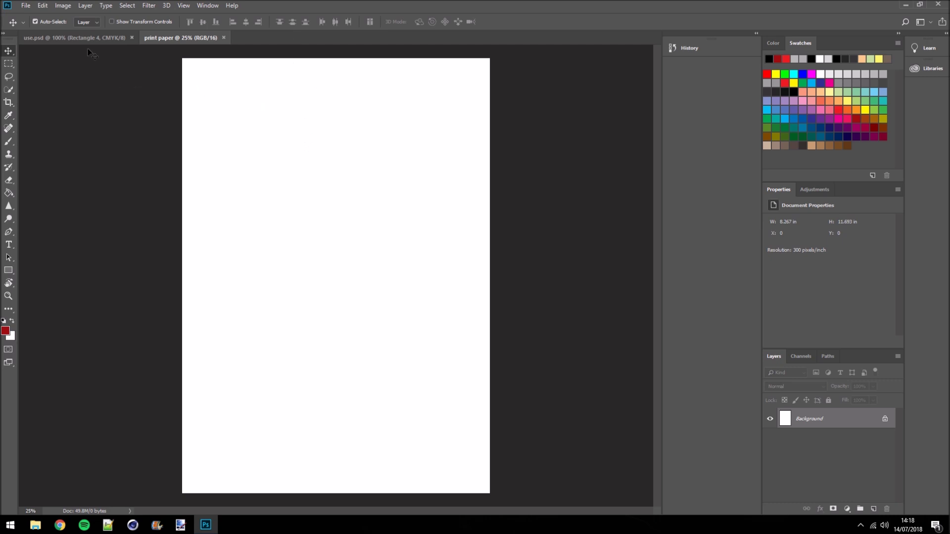
Return to the use.psd card design and look through its layers.
left_click(73, 35)
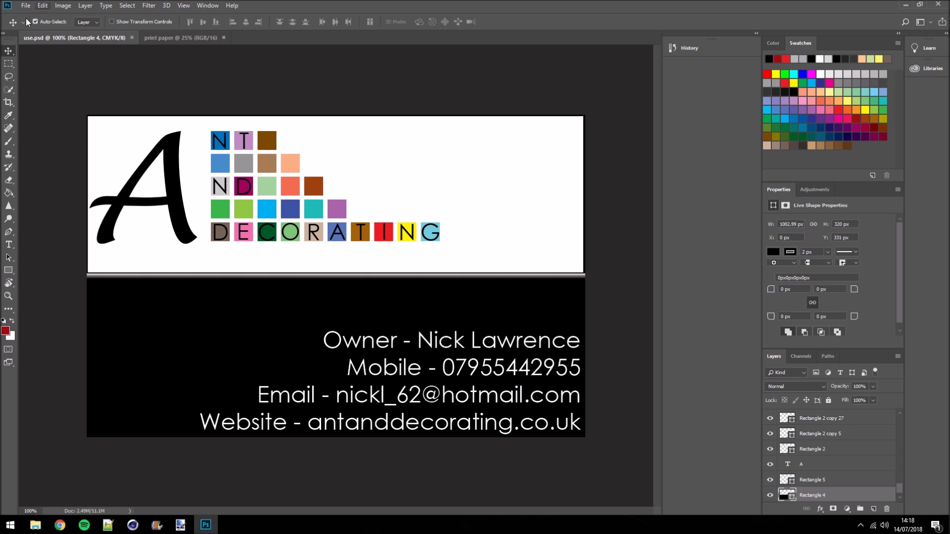
left_click(25, 6)
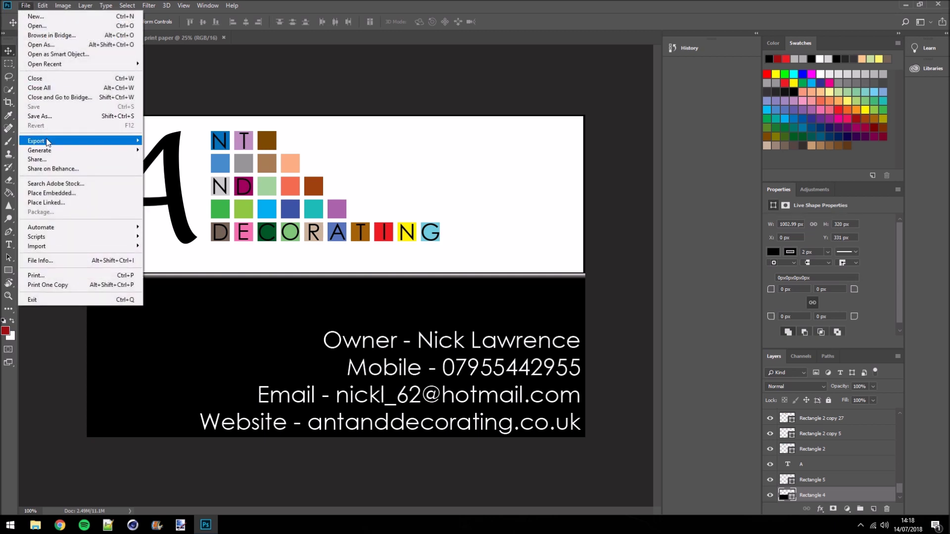
mouse_move(48, 142)
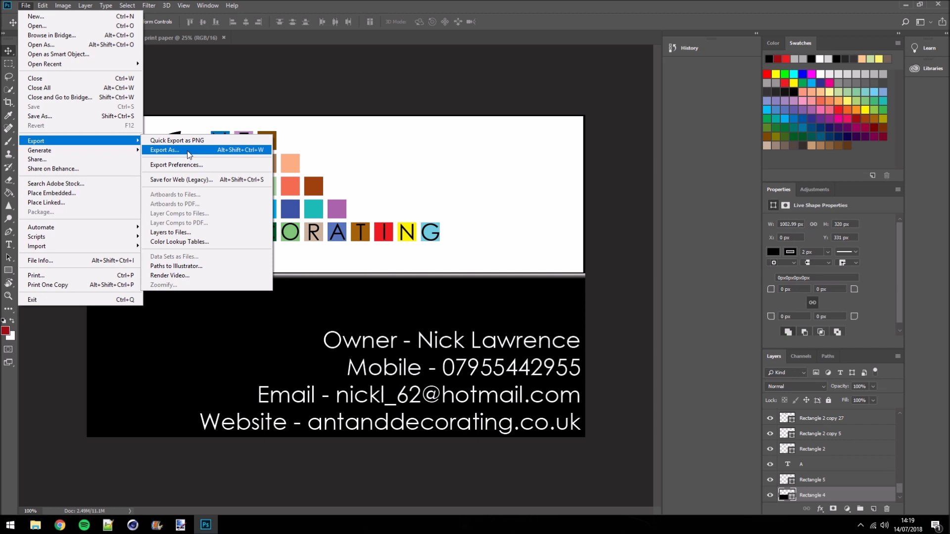
left_click(244, 99)
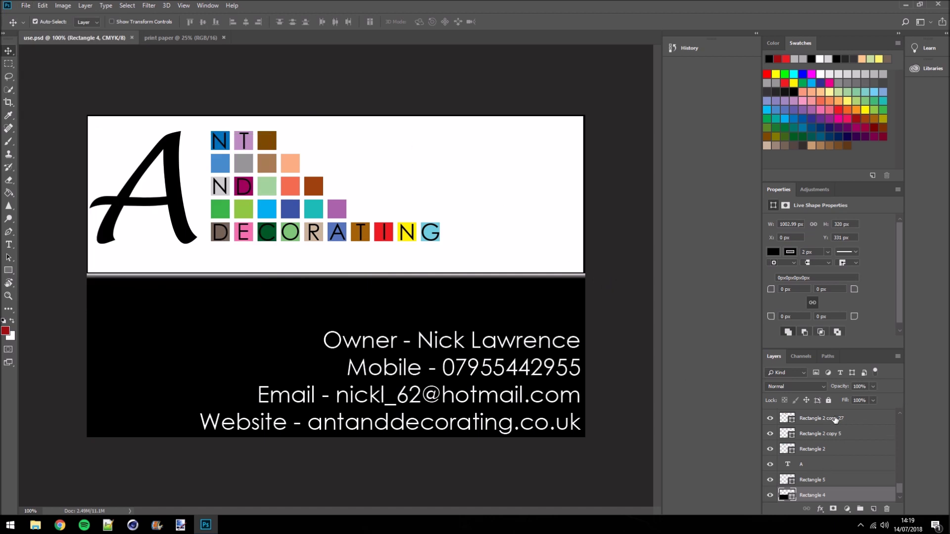
scroll(900, 412, "up", 2)
scroll(901, 413, "up", 2)
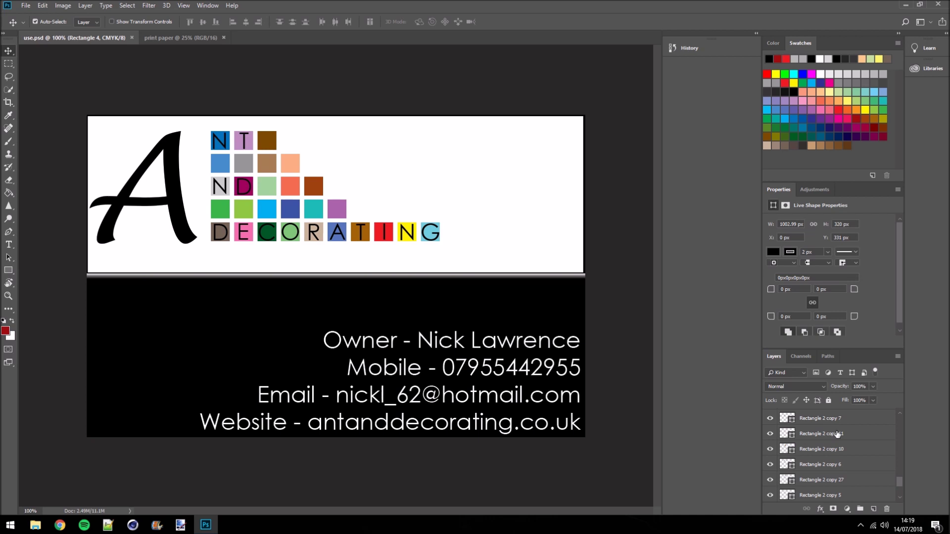
Export the card design as a 100% quality JPG named "tut1" in the CARD folder.
left_click(26, 5)
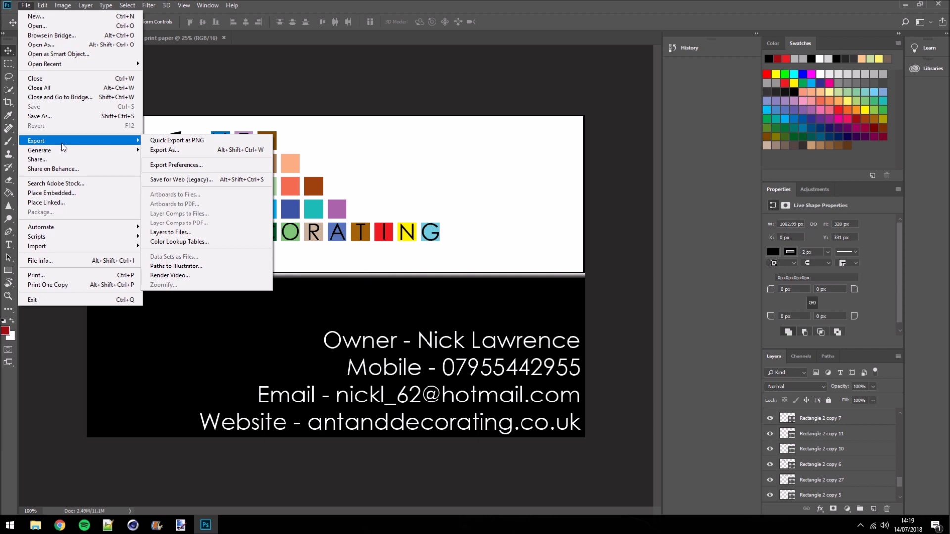
left_click(163, 150)
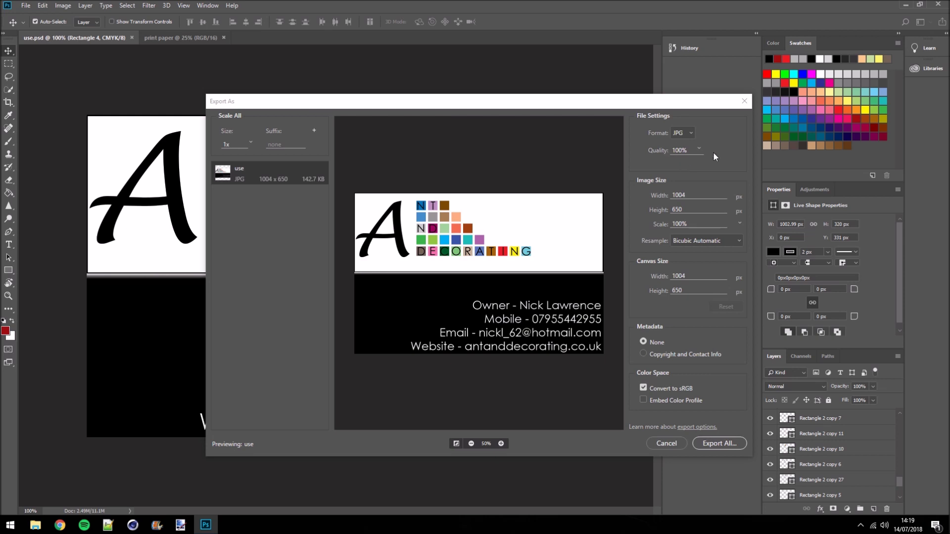
left_click(691, 136)
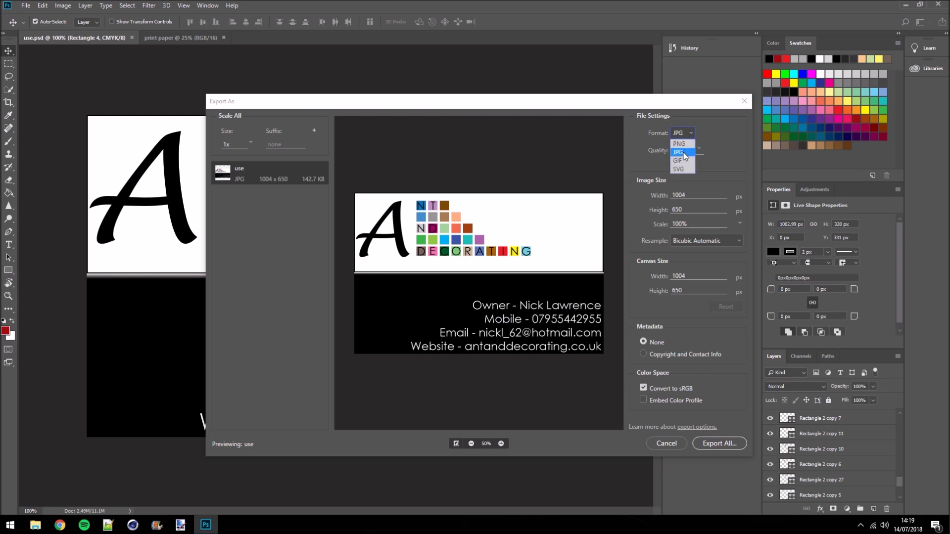
left_click(684, 152)
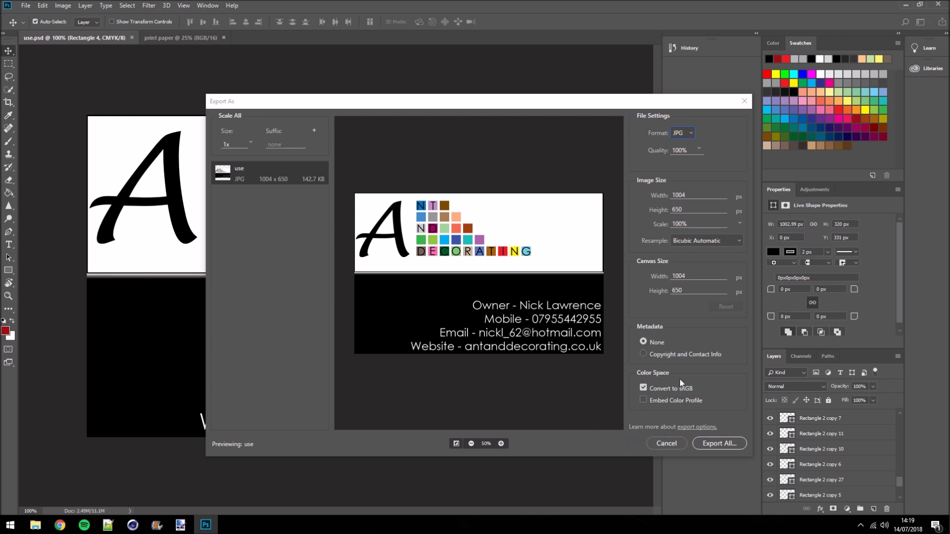
left_click(711, 443)
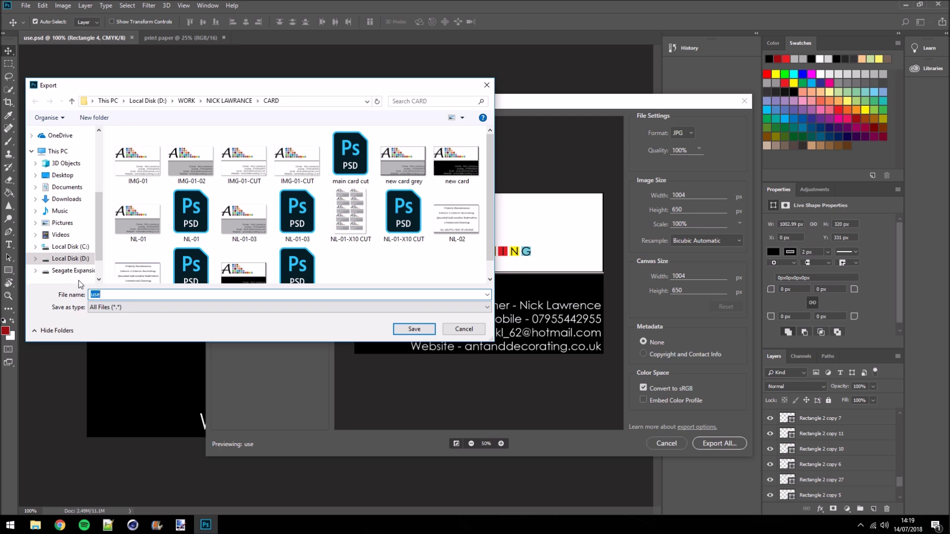
type("tut1")
left_click(416, 331)
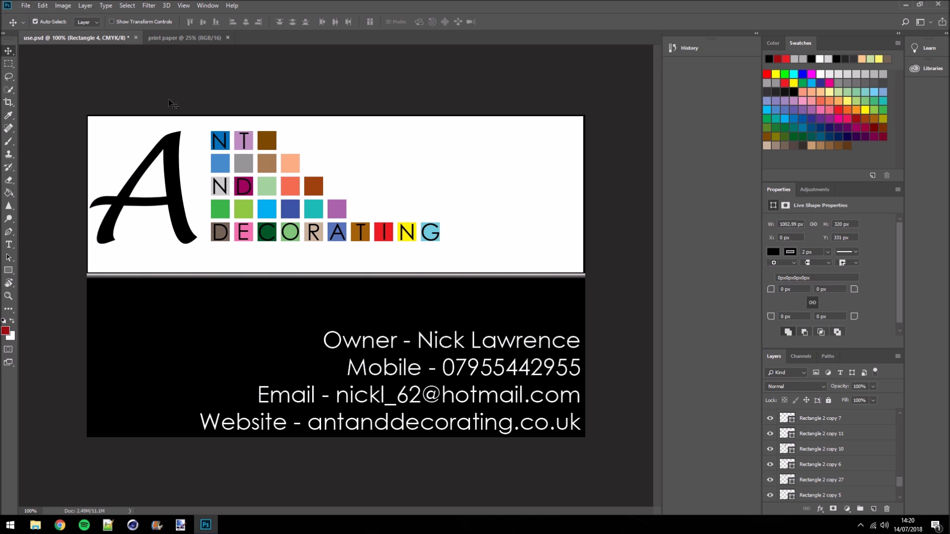
Open the exported tut1 image from the CARD folder.
left_click(25, 6)
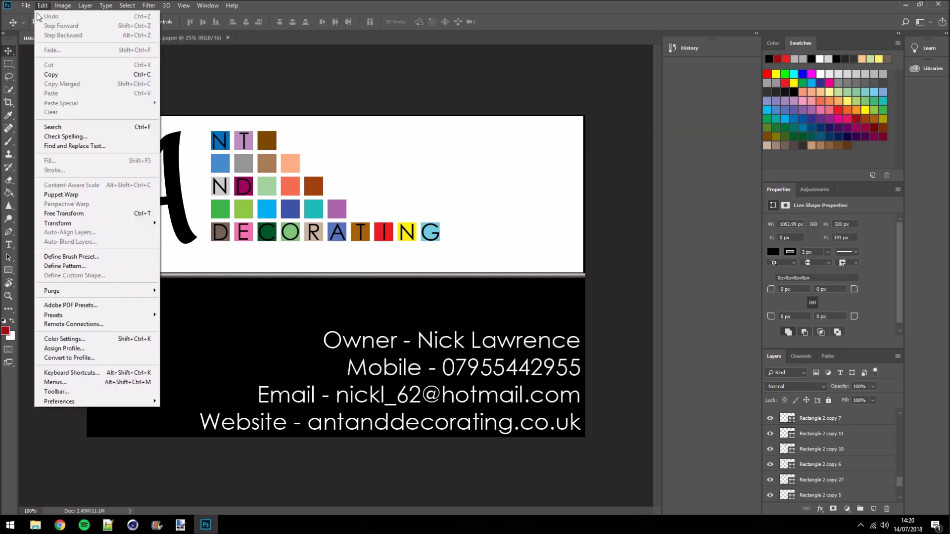
left_click(34, 25)
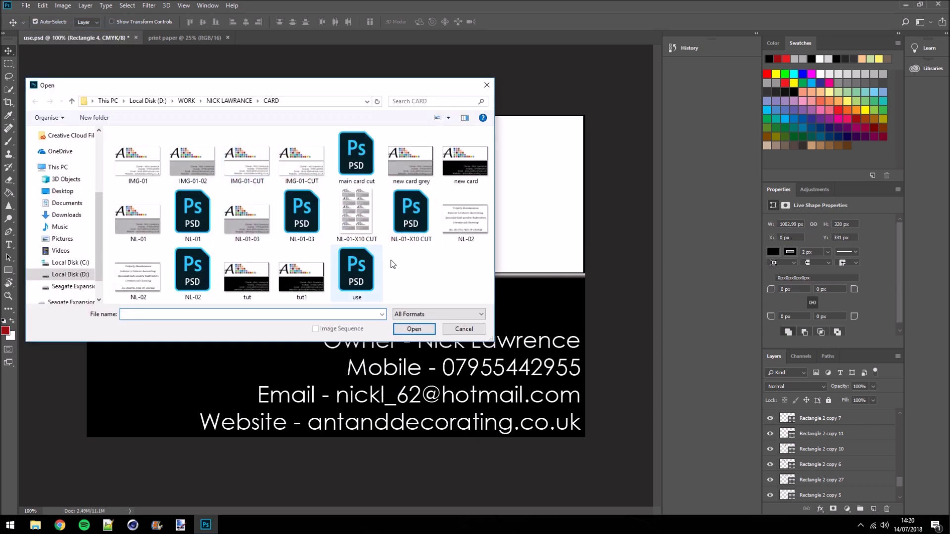
left_click(304, 297)
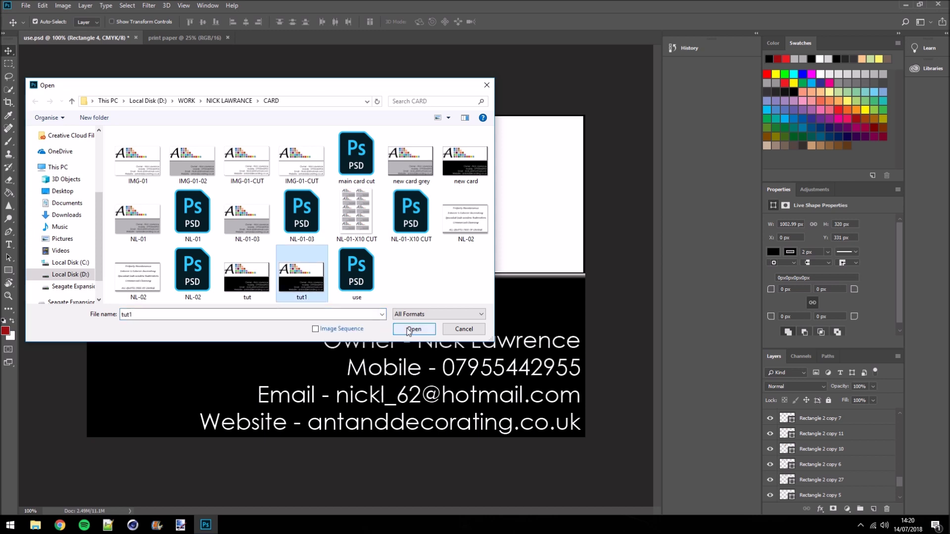
left_click(414, 330)
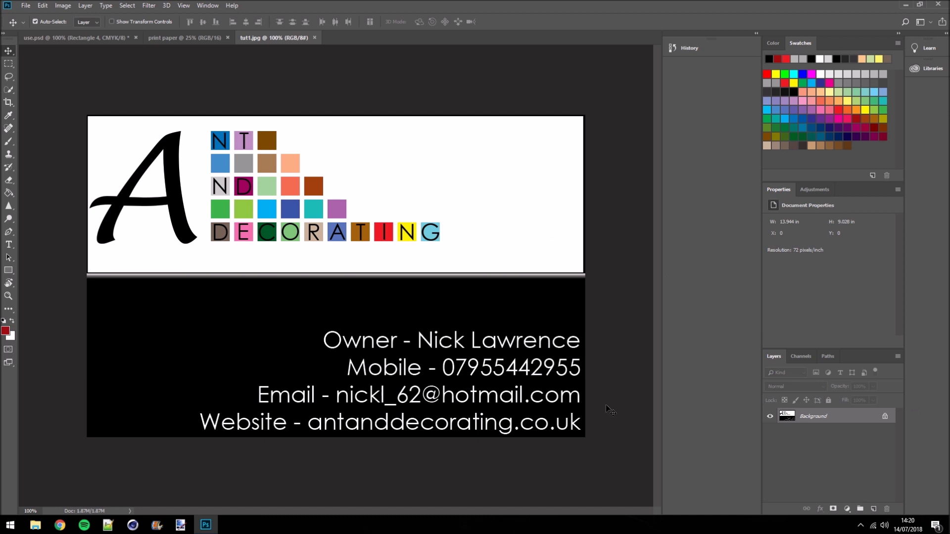
Duplicate the image's Background layer into the print paper document under the name "card".
right_click(826, 419)
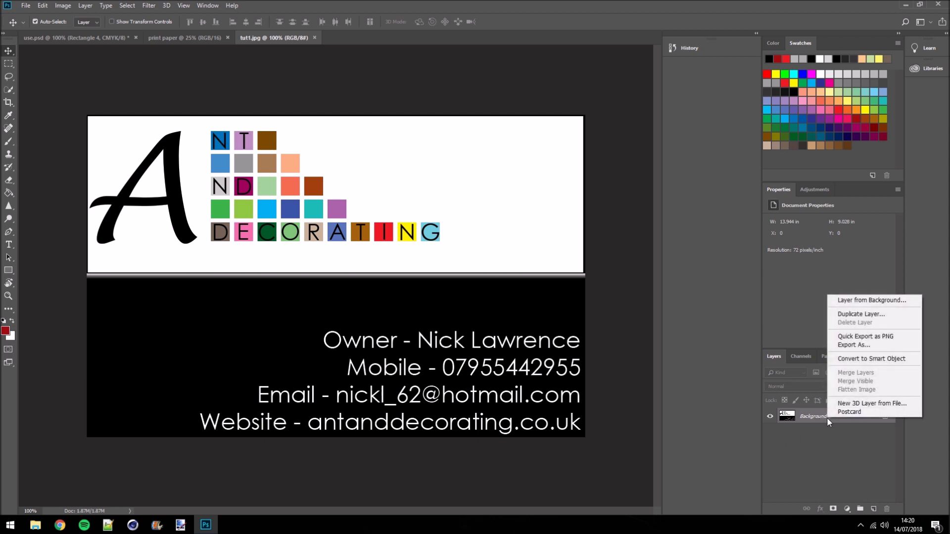
left_click(873, 316)
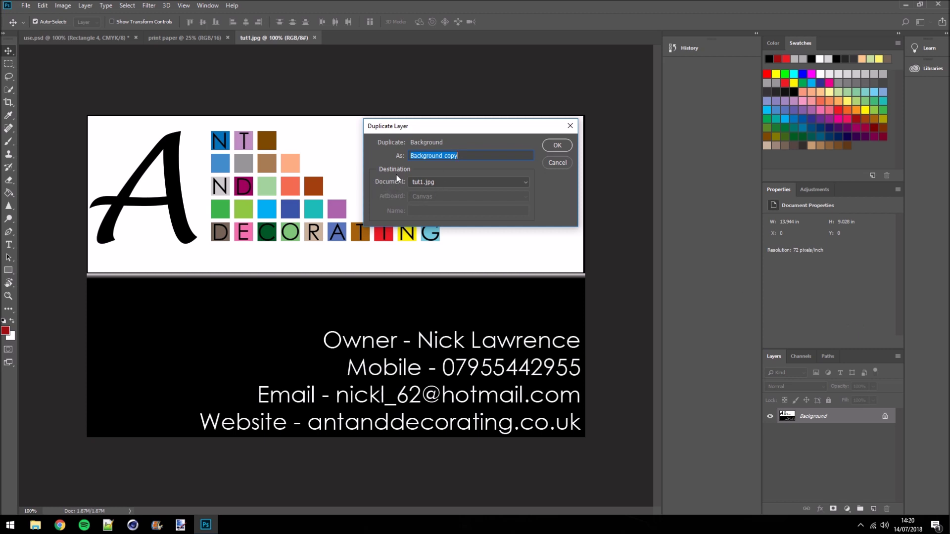
left_click(527, 183)
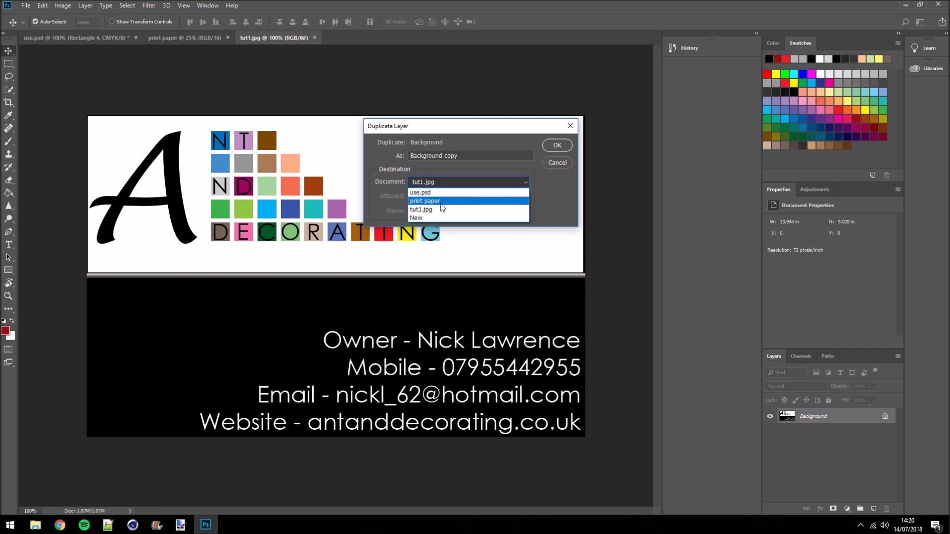
left_click(441, 202)
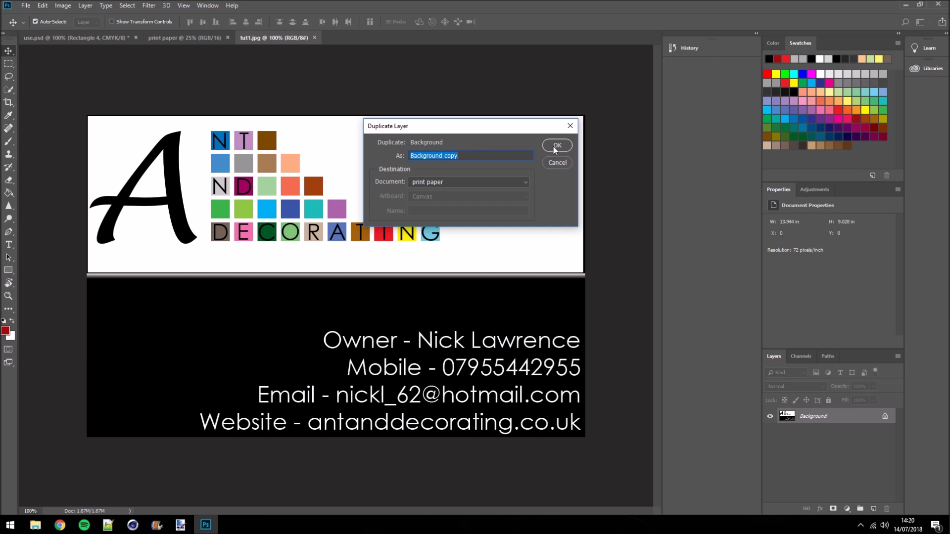
type("card")
left_click(557, 145)
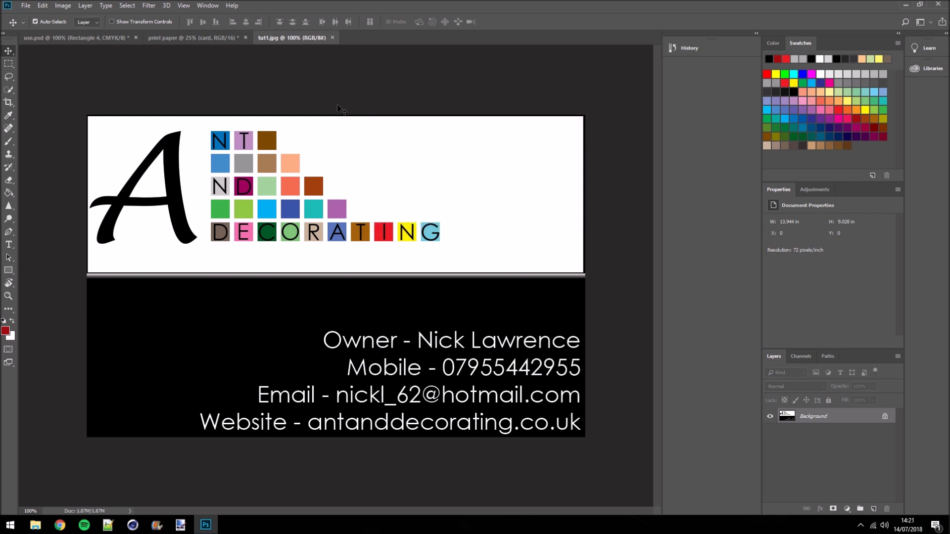
In the print paper document, move the card to about X 0.79 in, Y 0.4 in and place a copy flush against its right edge.
left_click(212, 36)
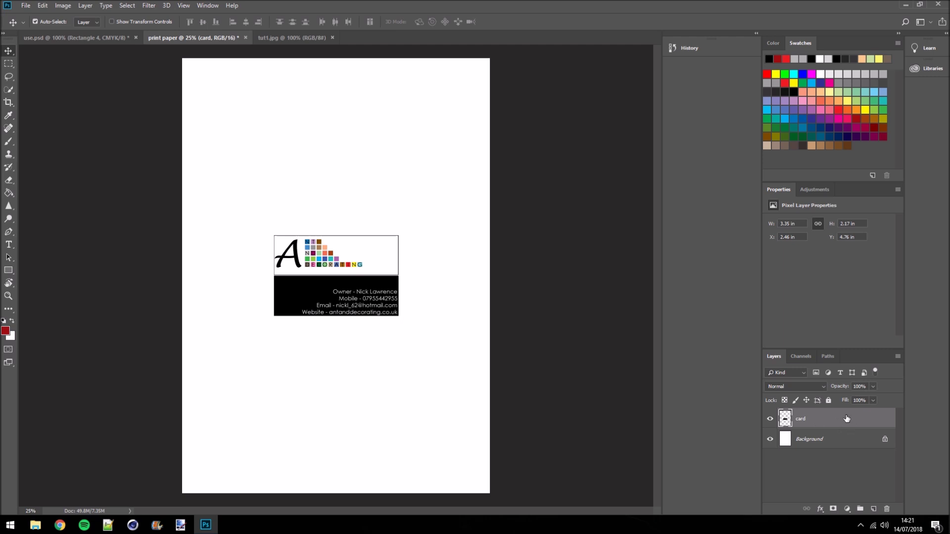
left_click_drag(385, 274, 298, 90)
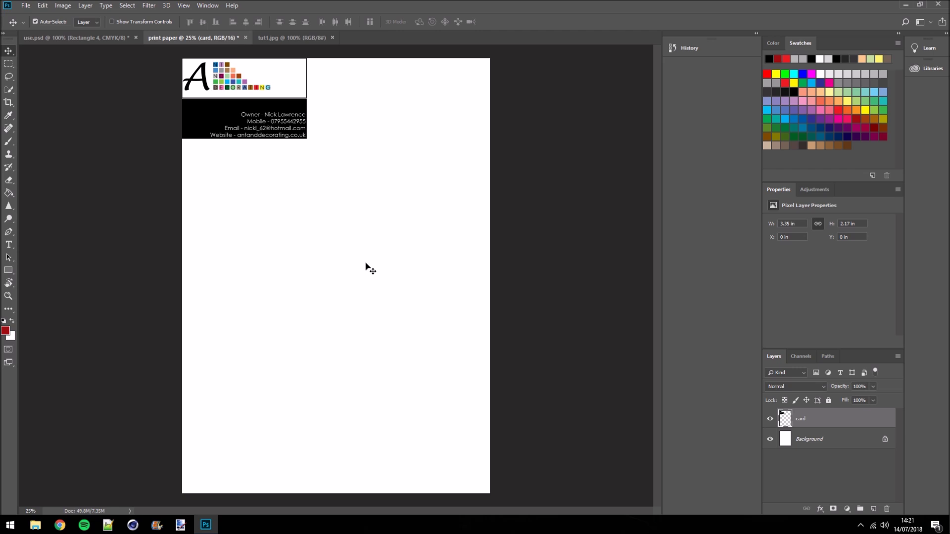
left_click_drag(278, 83, 307, 98)
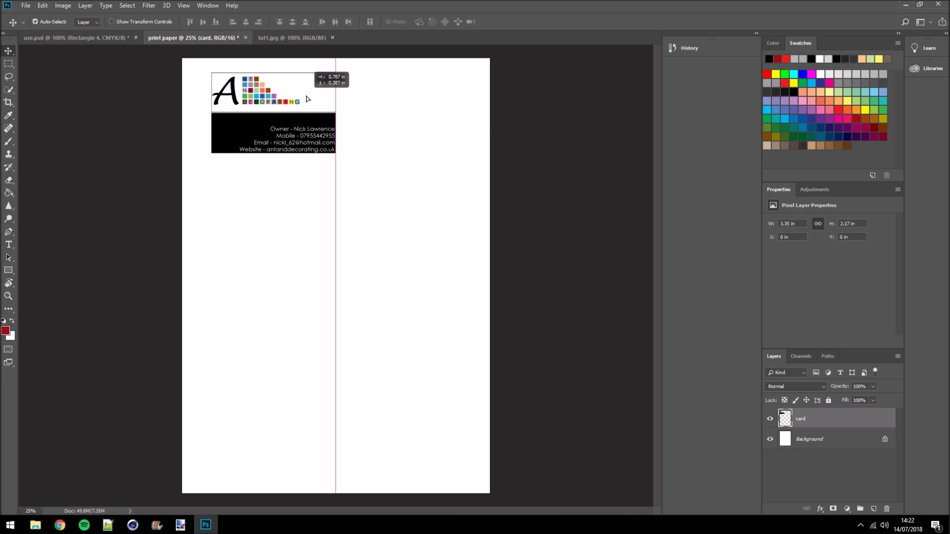
left_click_drag(307, 96, 307, 97)
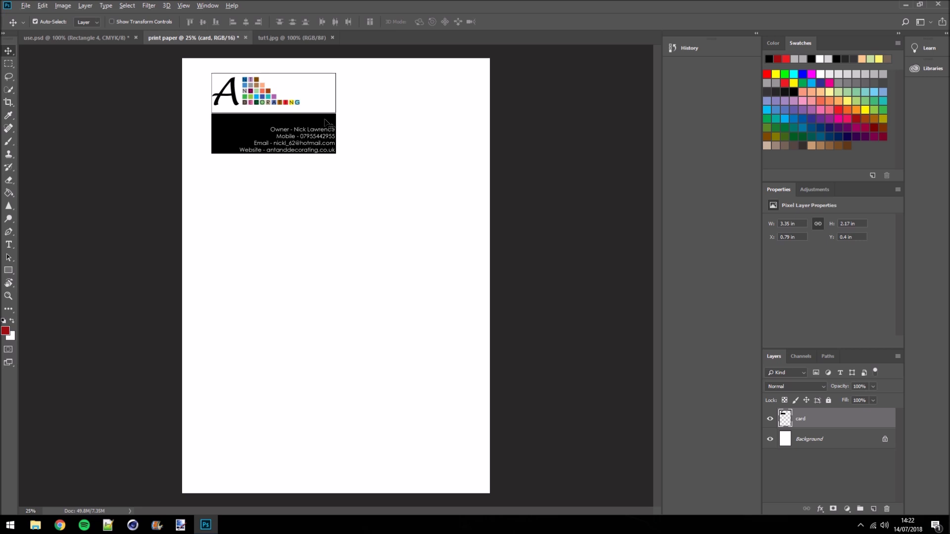
left_click_drag(327, 121, 448, 119)
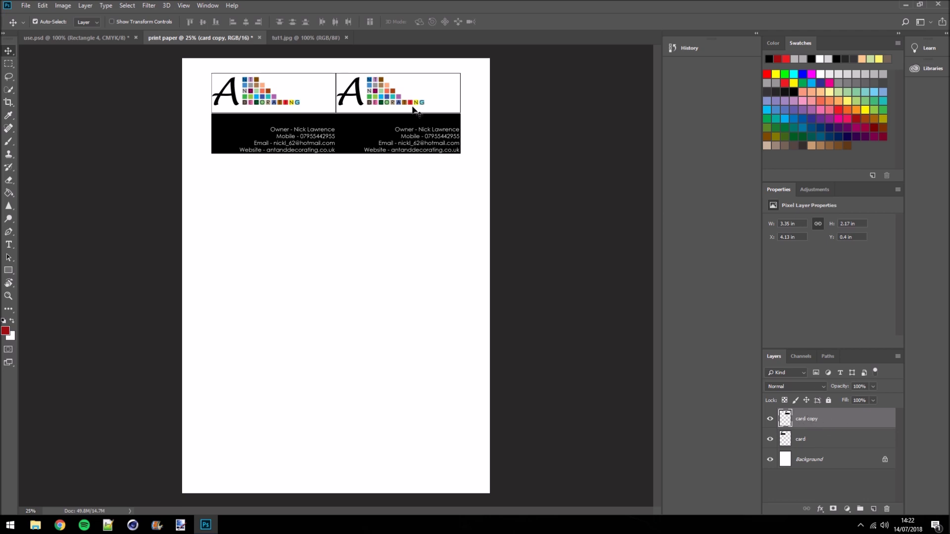
Try spacing the copied card away from the first at about X 4.29 in, and nudge it back flush against it.
key("ctrl")
left_click(811, 443, "ctrl")
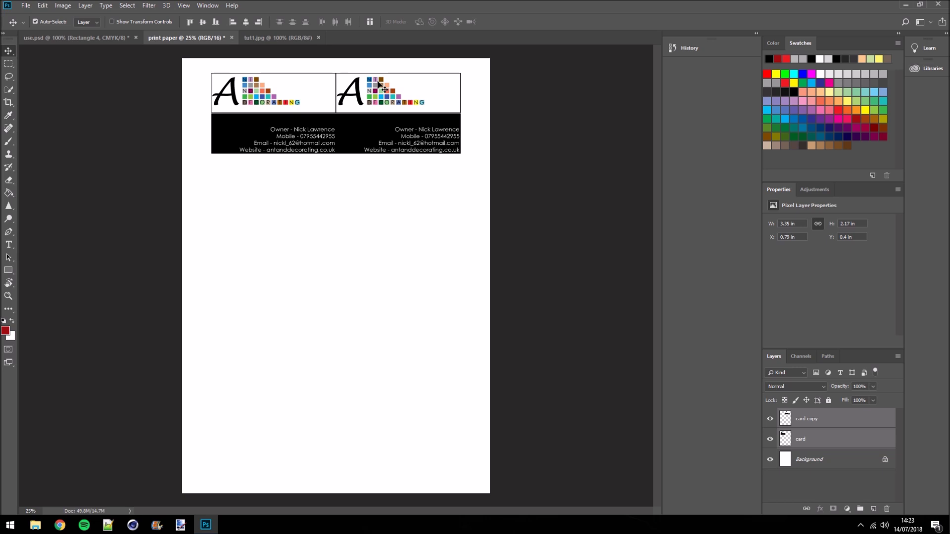
mouse_move(317, 124)
left_mouse_down()
mouse_move(305, 121)
mouse_move(313, 122)
left_mouse_up()
left_click(823, 420)
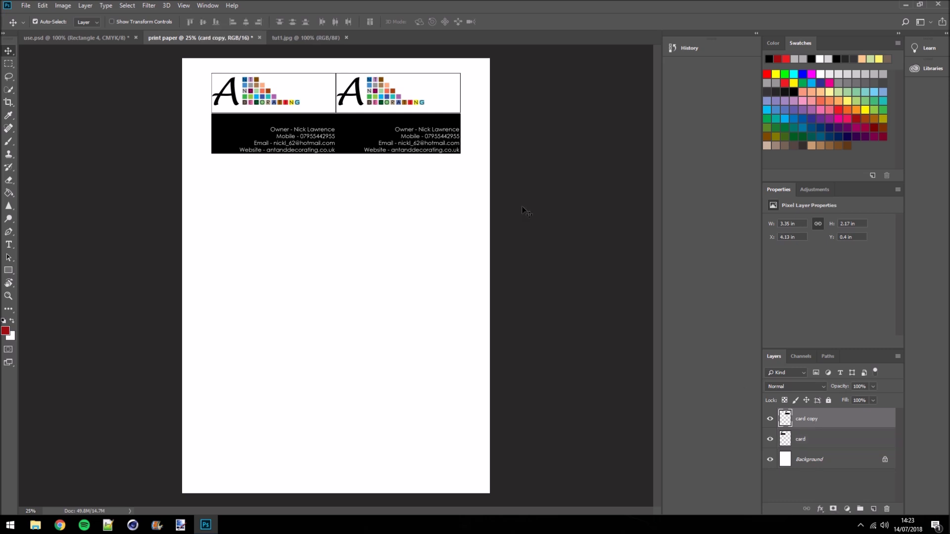
left_click_drag(424, 133, 429, 131)
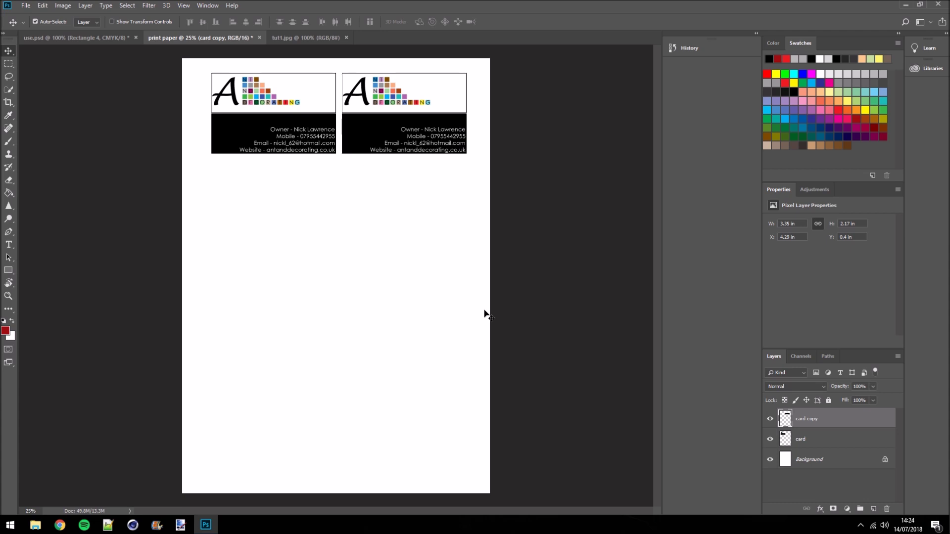
key("shift+Left")
key("shift+Left")
key("shift+Left")
key("shift+Left")
key("shift+Left")
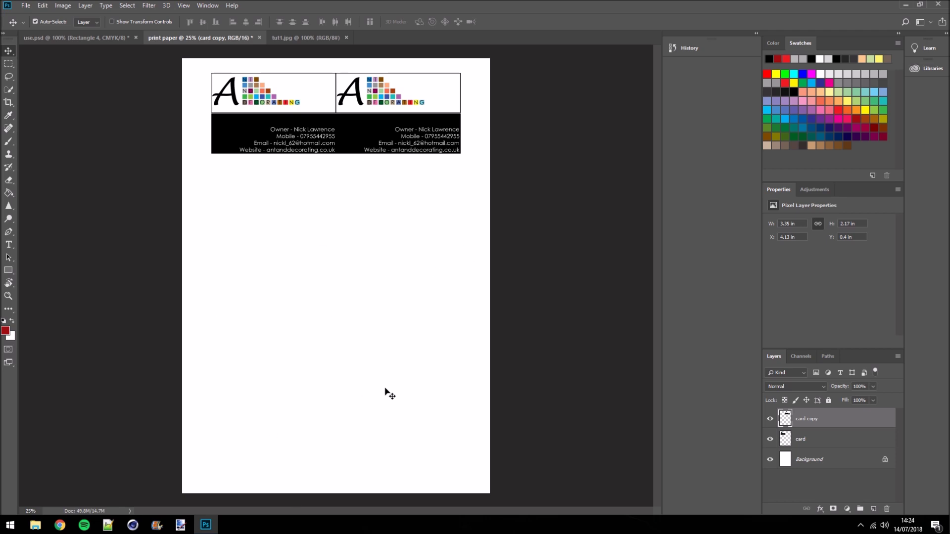
Duplicate the two side-by-side cards downward in flush rows until five rows fill the sheet, the last at Y 9.07 in.
left_click(804, 442, "ctrl")
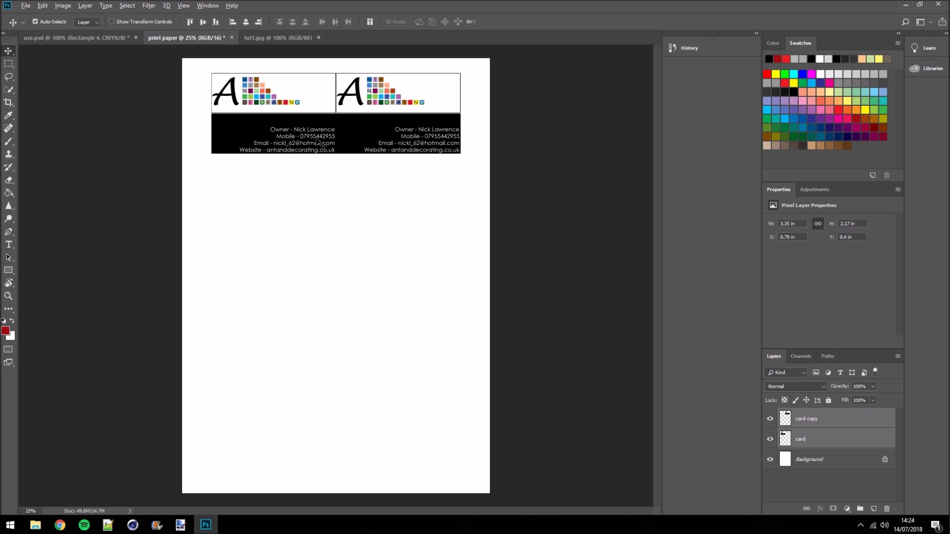
left_click_drag(317, 141, 319, 222)
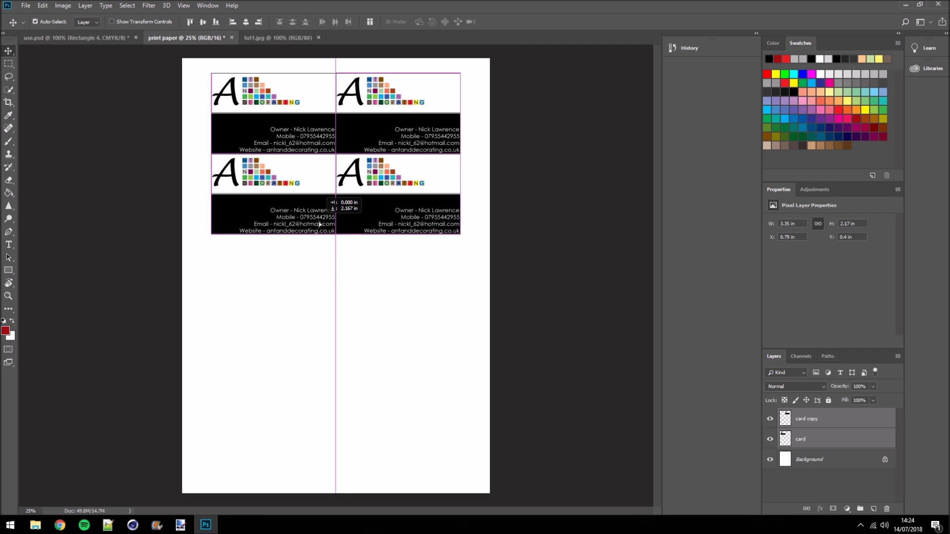
mouse_move(318, 222)
left_mouse_down()
mouse_move(331, 275)
mouse_move(313, 255)
mouse_move(333, 260)
mouse_move(335, 225)
left_mouse_up()
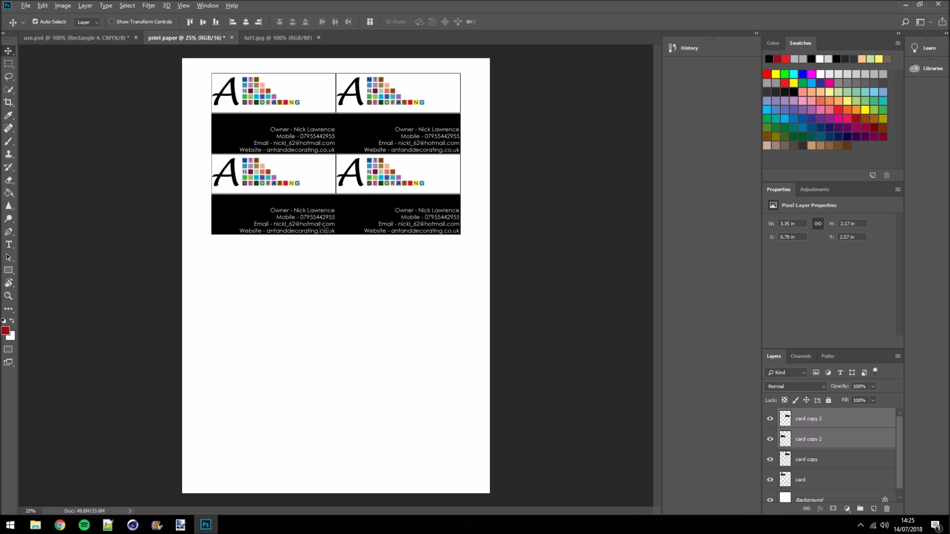
left_click_drag(324, 228, 317, 466)
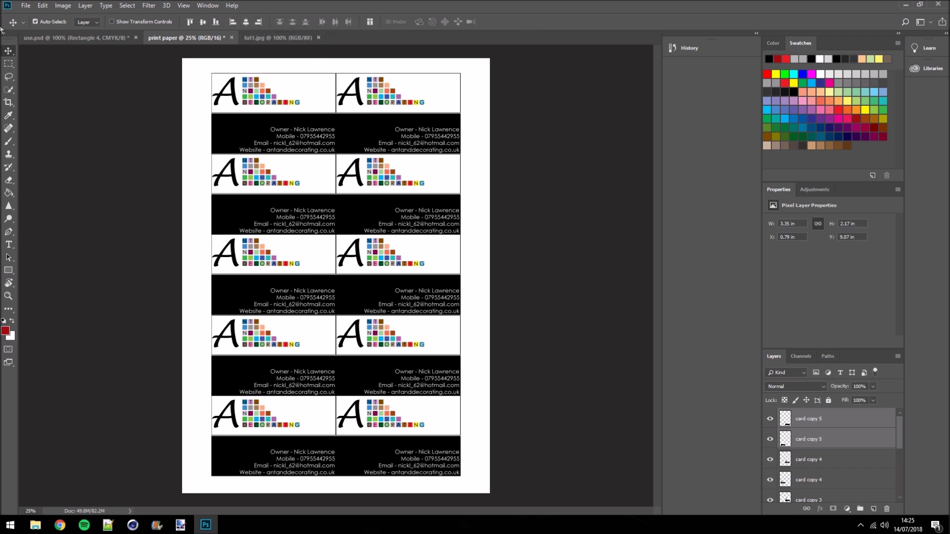
Close use.psd without saving its changes and close tut1.jpg, keeping only the print paper document open.
left_click(136, 38)
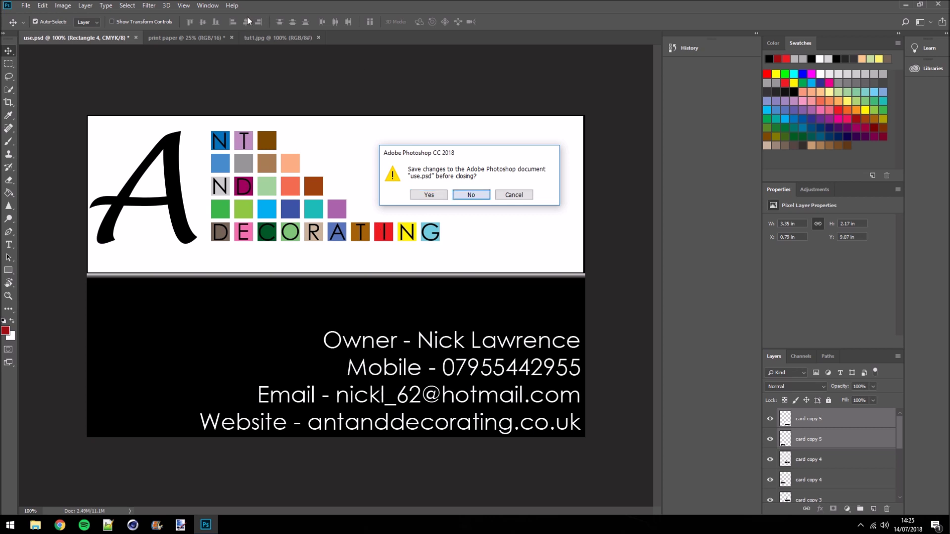
left_click(475, 196)
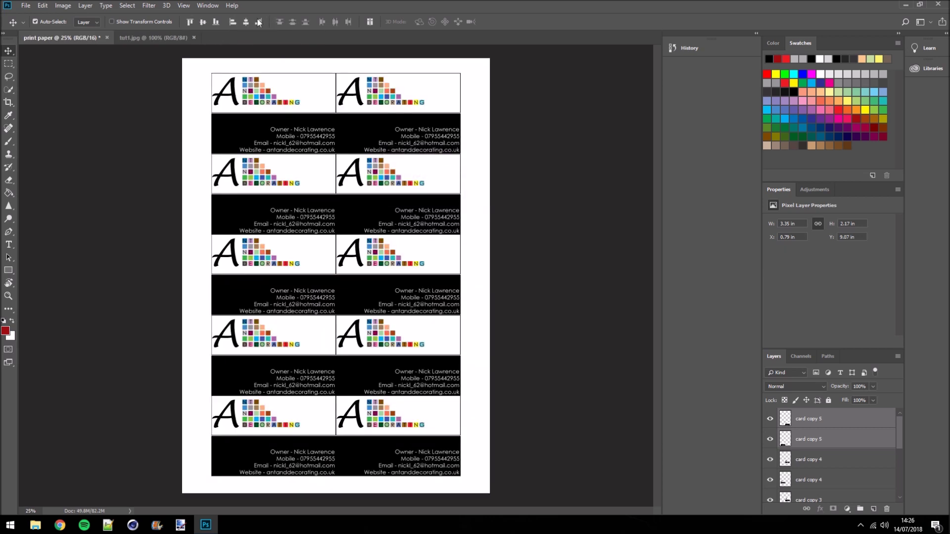
left_click(164, 38)
left_click(194, 38)
Open the print settings for the card sheet and set the Canon iP8700 series print quality to Standard.
left_click(26, 6)
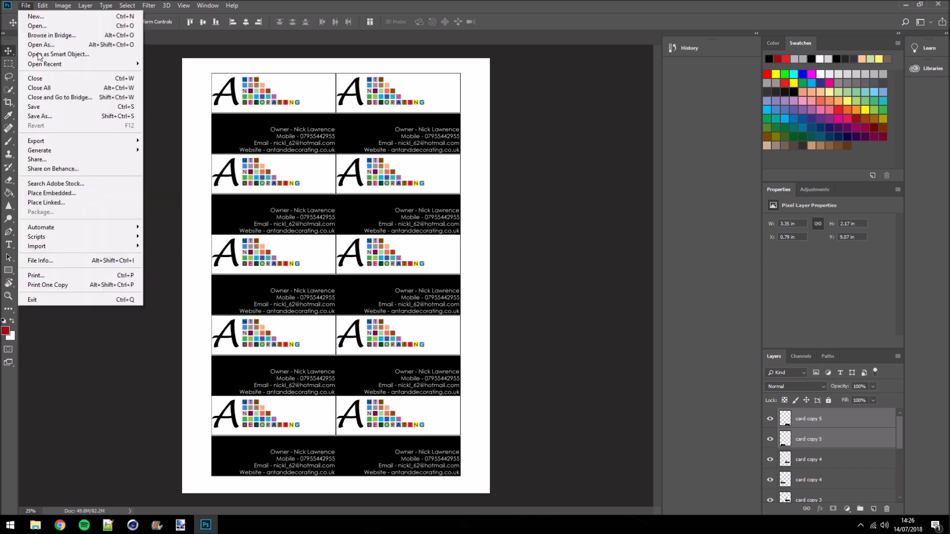
left_click(48, 276)
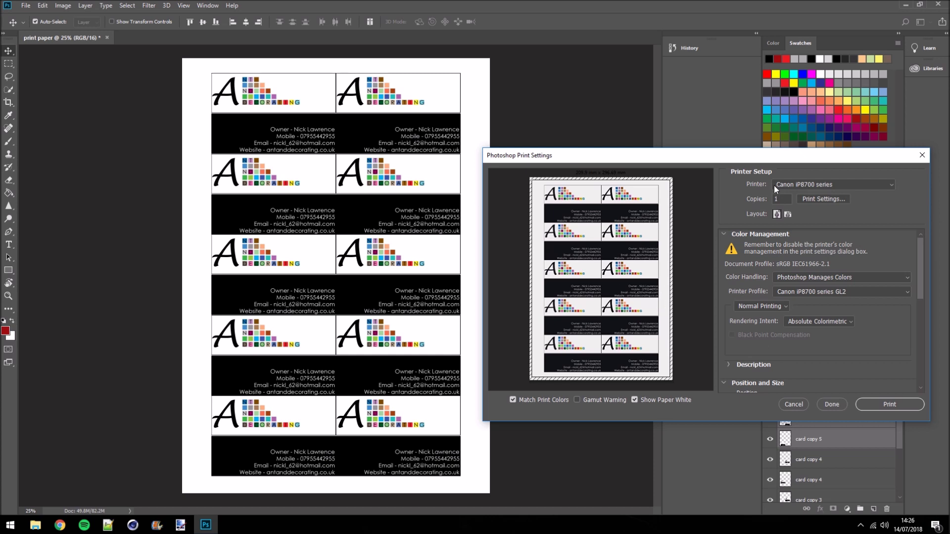
left_click_drag(764, 159, 547, 149)
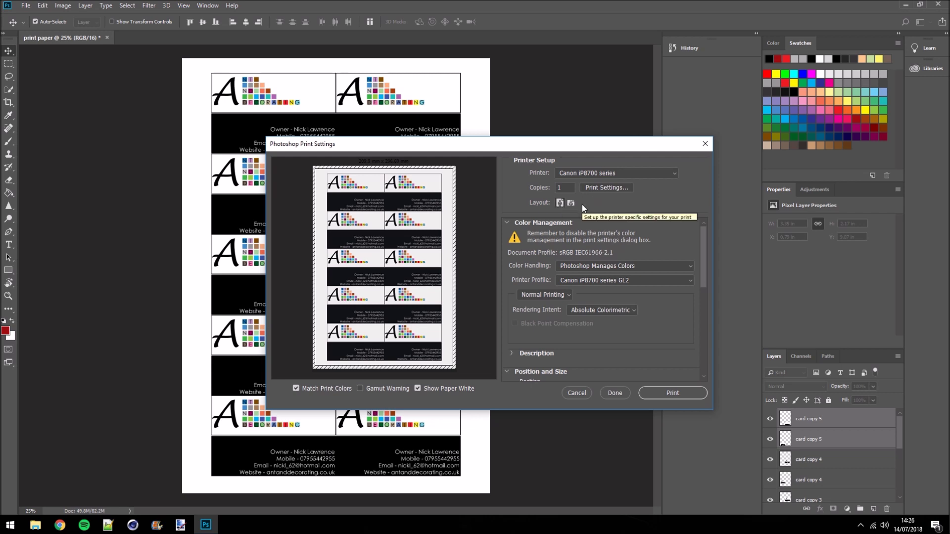
left_click(612, 188)
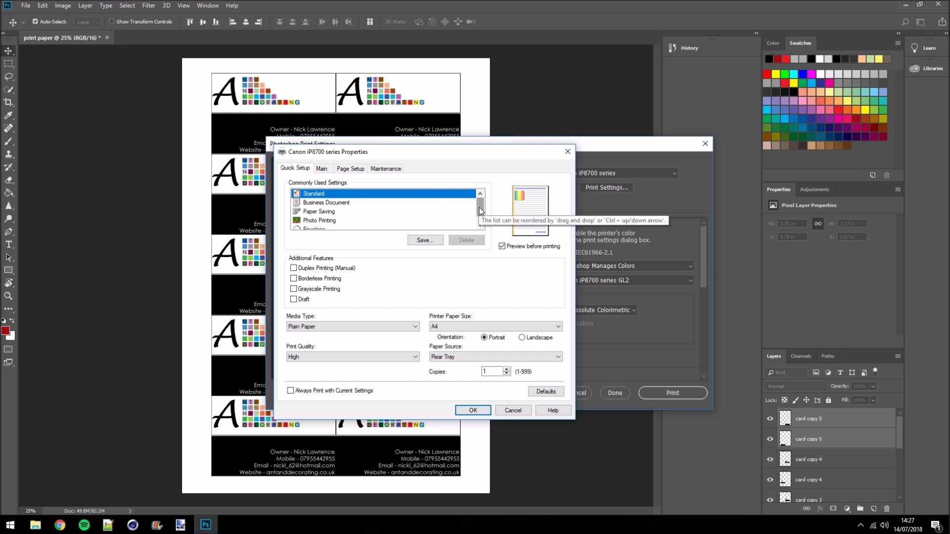
left_click(341, 358)
left_click(314, 370)
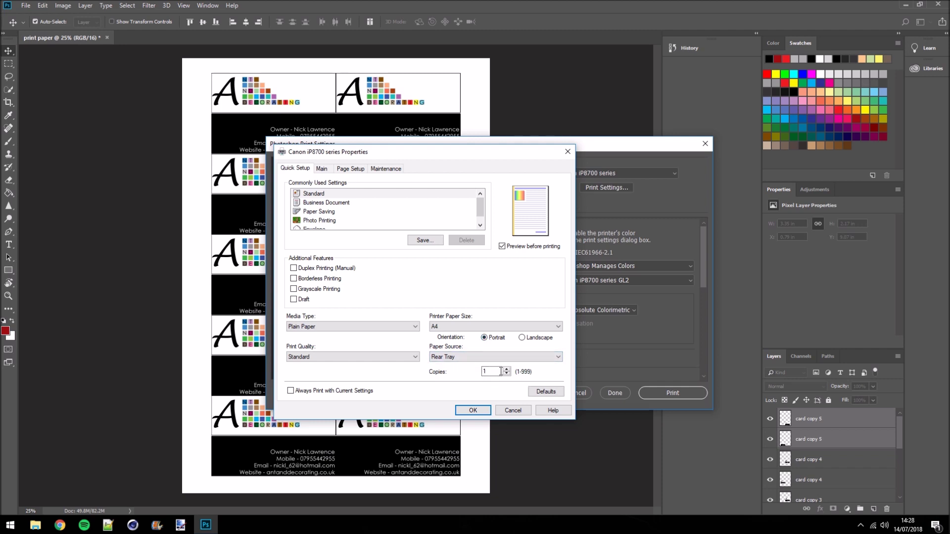
left_click(473, 411)
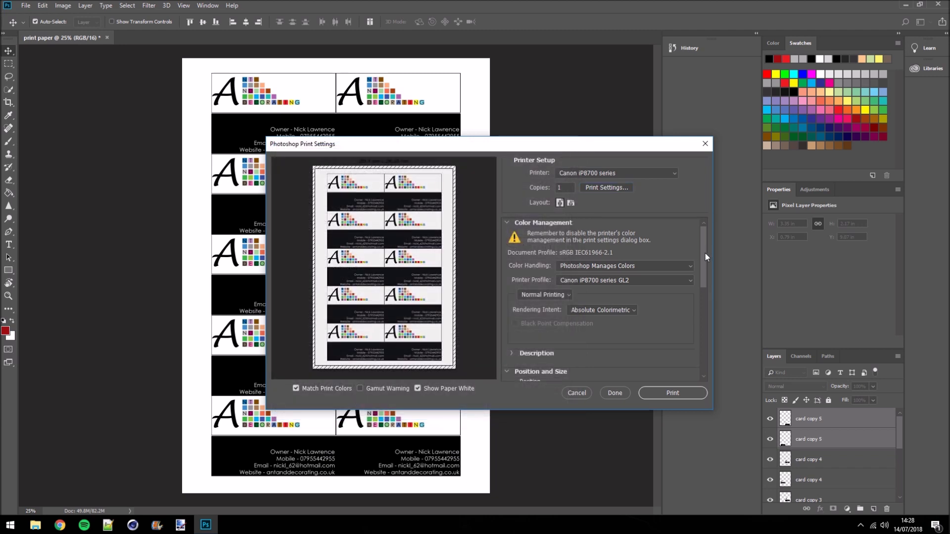
Try Printer Manages Colors and the PT3 printer profile, returning to Photoshop Manages Colors with the Canon iP8700 series GL2 profile.
scroll(706, 251, "down", 1)
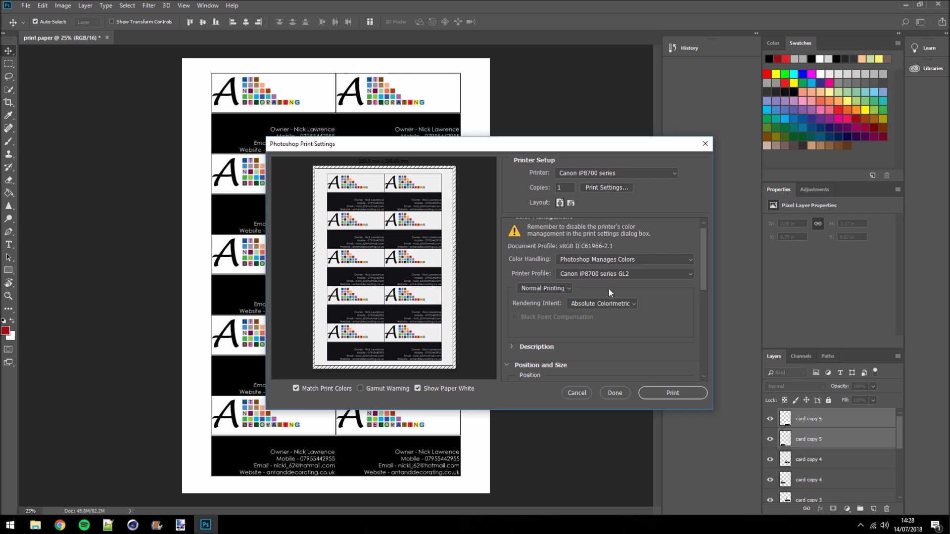
left_click(653, 263)
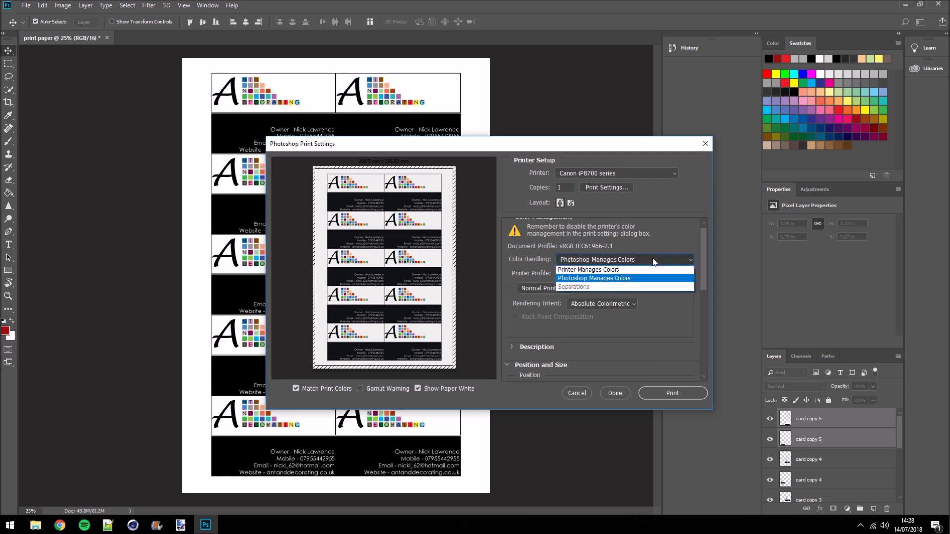
left_click(607, 270)
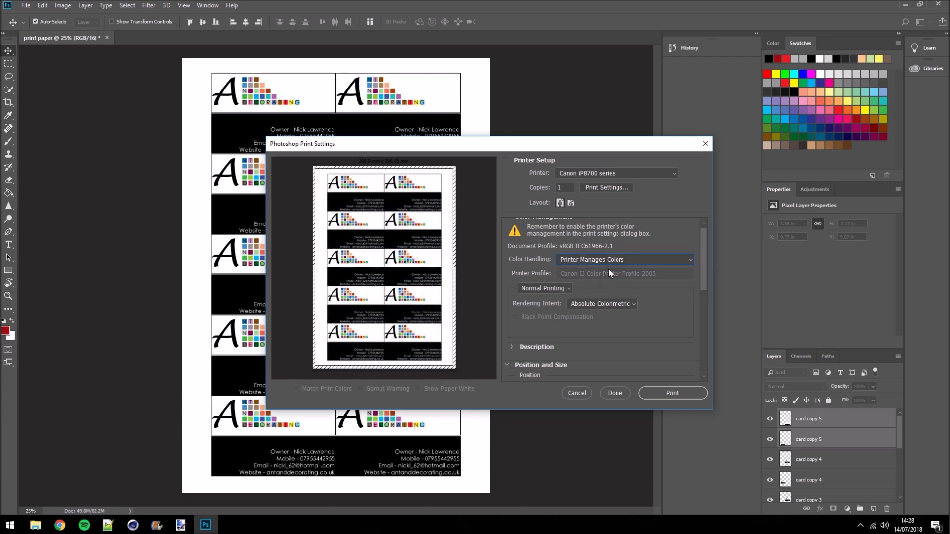
left_click(610, 263)
left_click(625, 274)
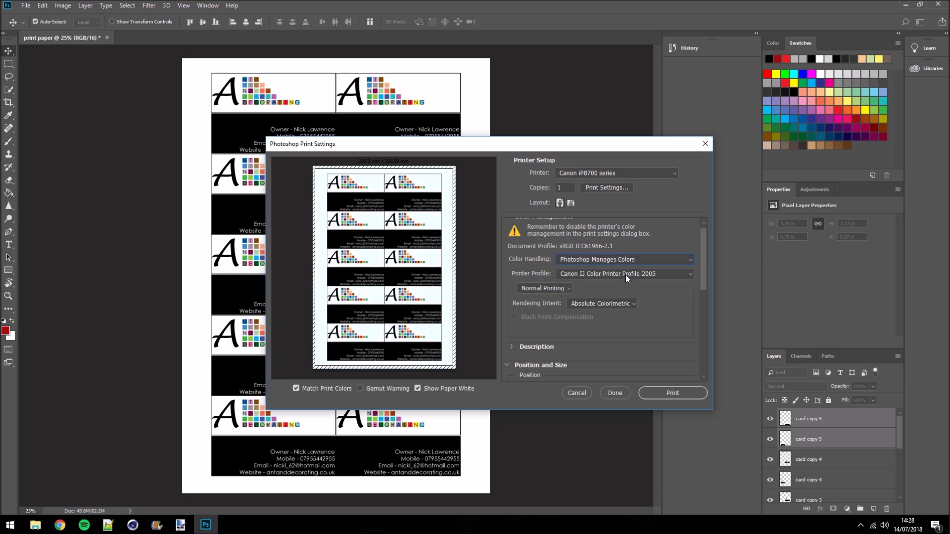
left_click(625, 275)
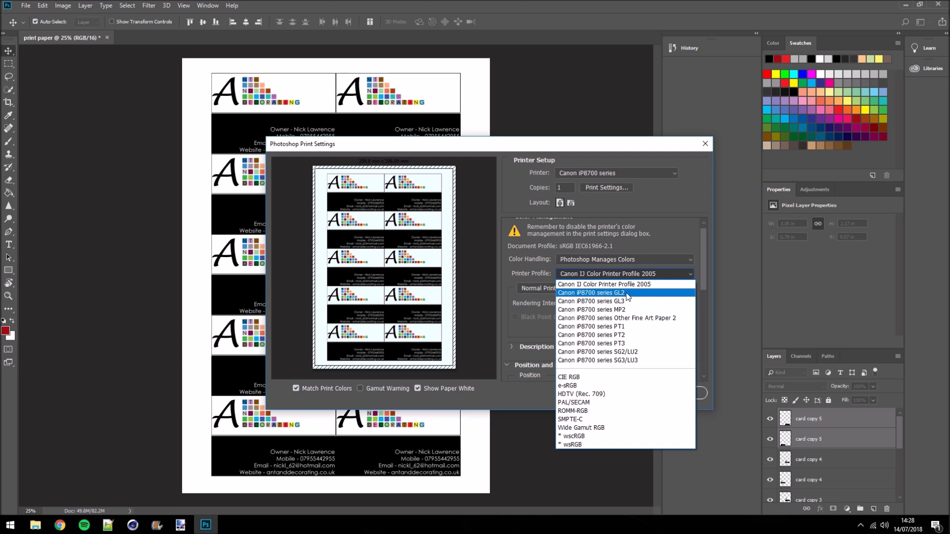
left_click(626, 293)
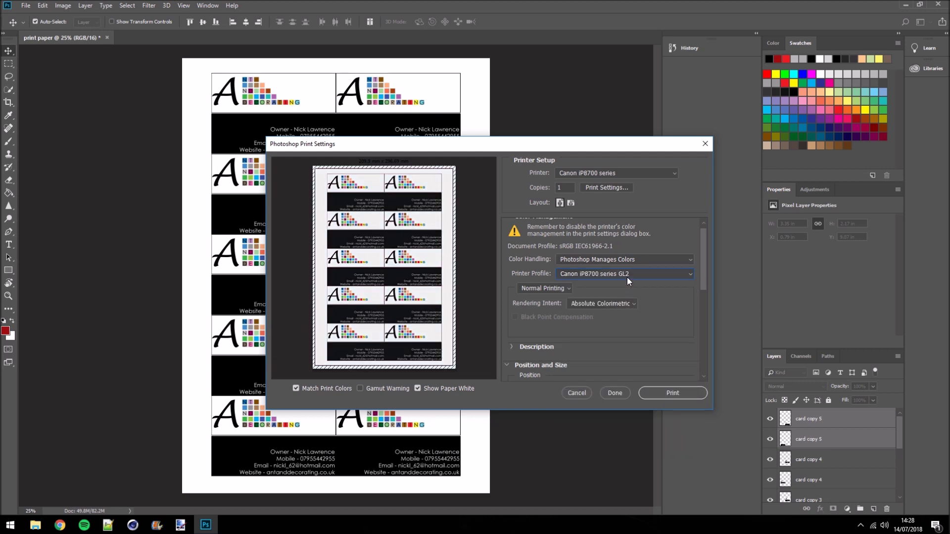
left_click(627, 275)
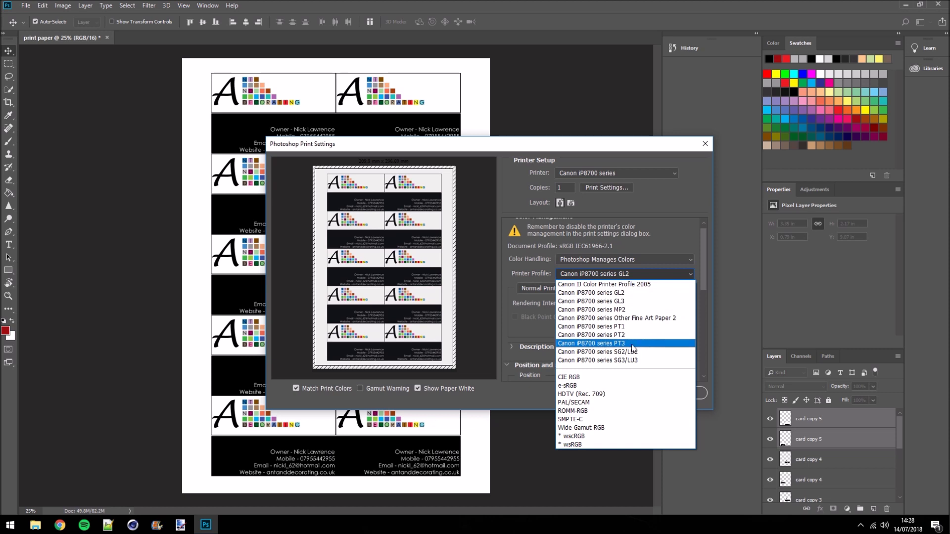
left_click(632, 344)
left_click(631, 276)
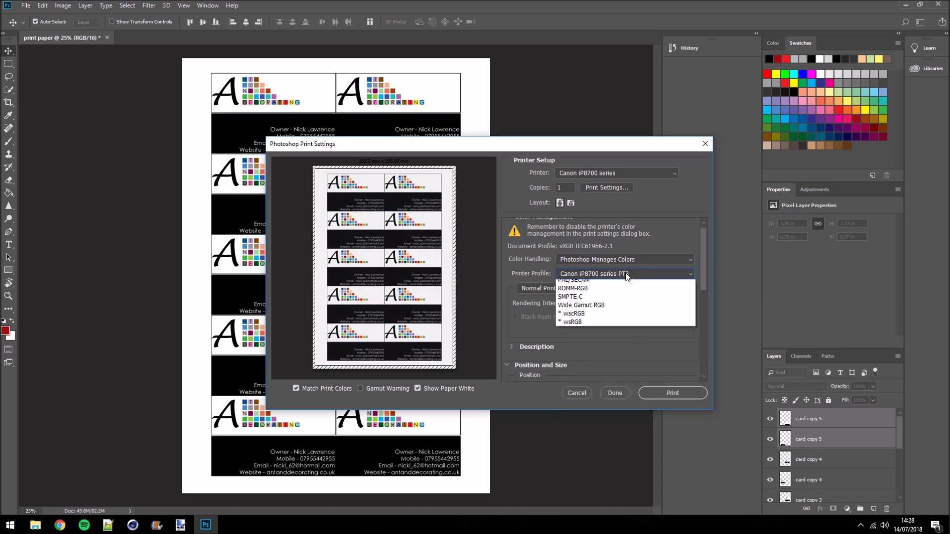
left_click(627, 294)
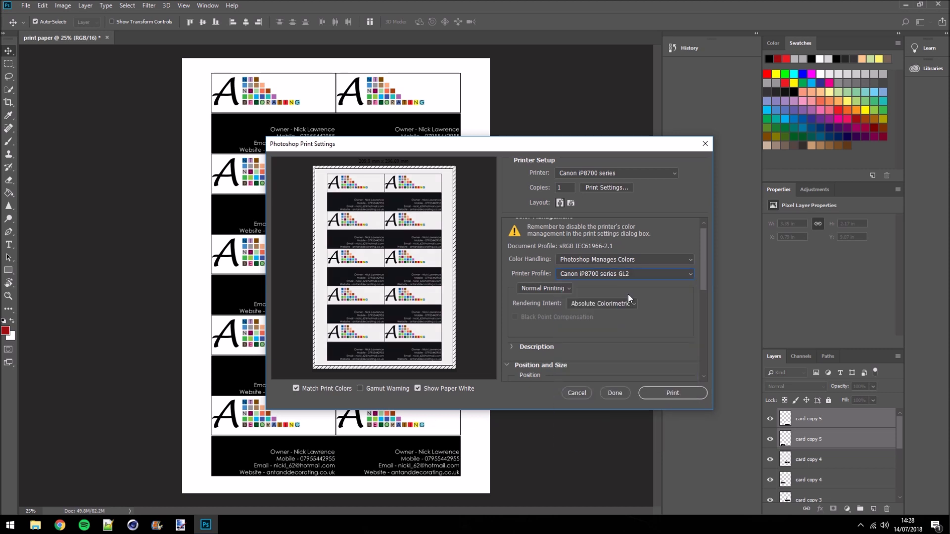
Try the Saturation and Relative Colorimetric rendering intents, and return to Absolute Colorimetric.
left_click(549, 292)
left_click(585, 303)
left_click(598, 314)
left_click(598, 304)
left_click(600, 312)
left_click(610, 305)
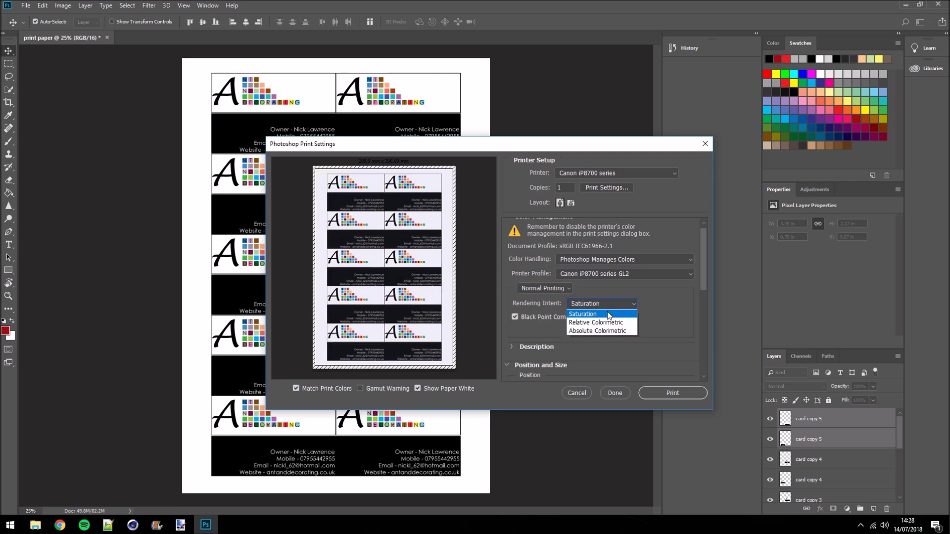
left_click(604, 333)
left_click(610, 304)
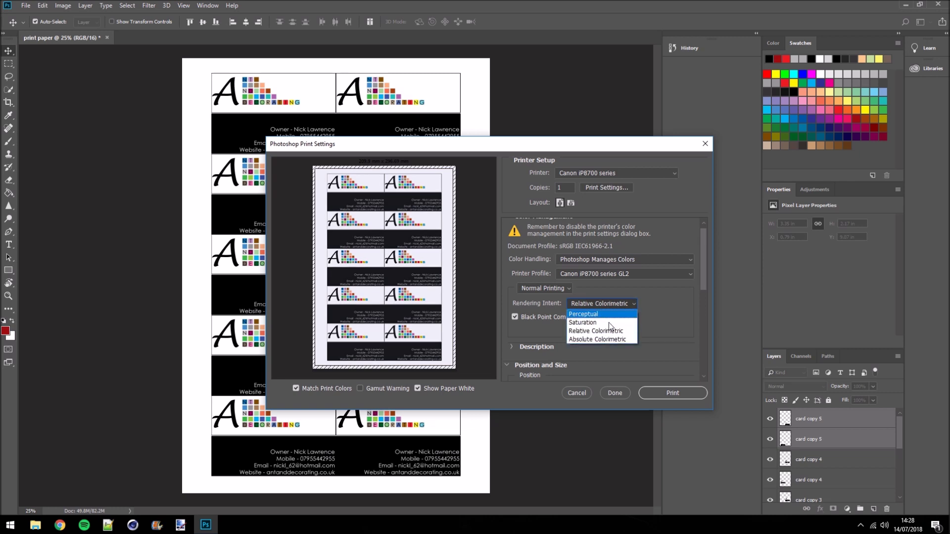
left_click(609, 338)
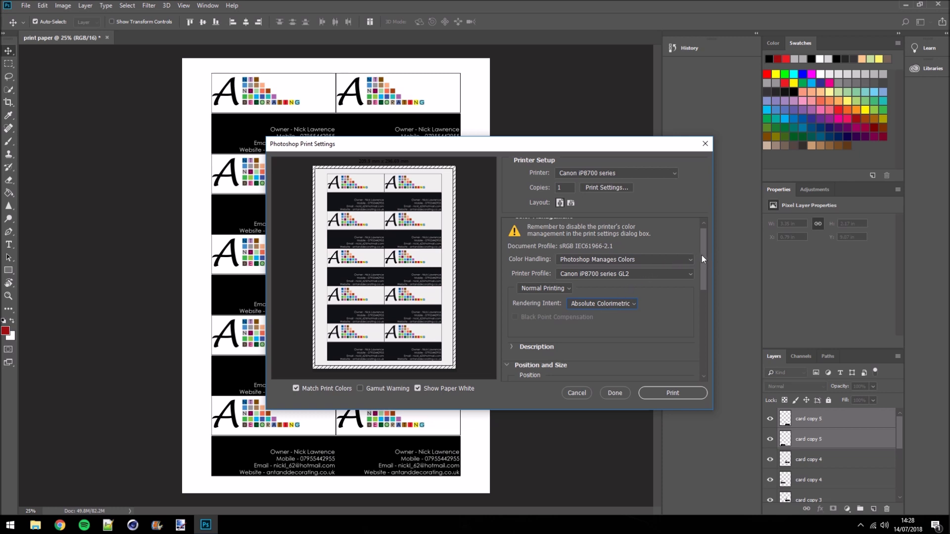
Enable Print Selected Area in the print size options and review the printing marks and functions.
left_click_drag(702, 255, 709, 287)
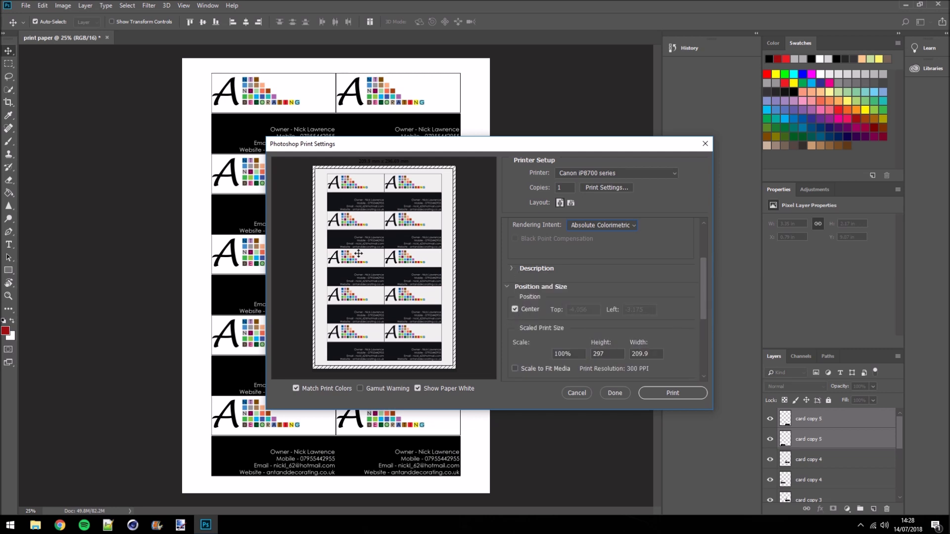
left_click_drag(705, 281, 705, 297)
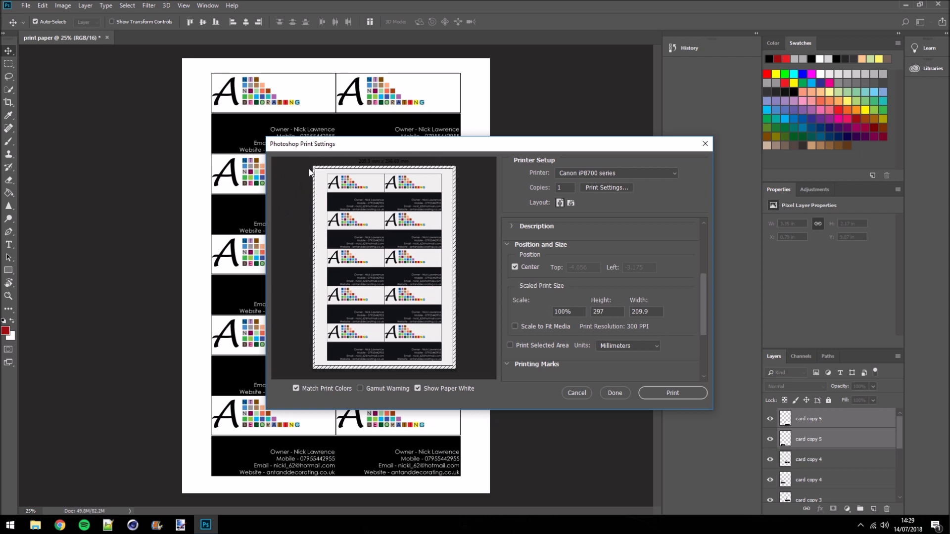
left_click_drag(700, 289, 705, 301)
left_click(510, 312)
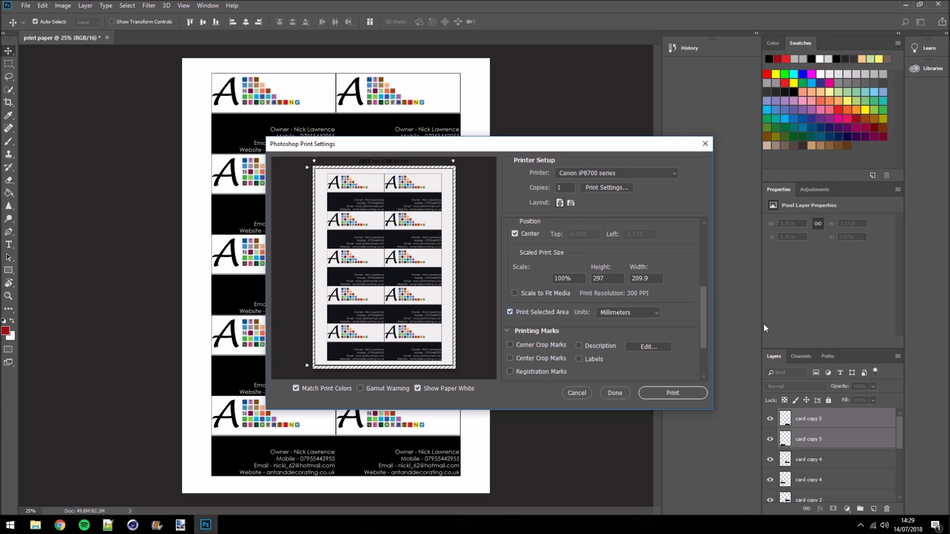
left_click_drag(703, 309, 705, 318)
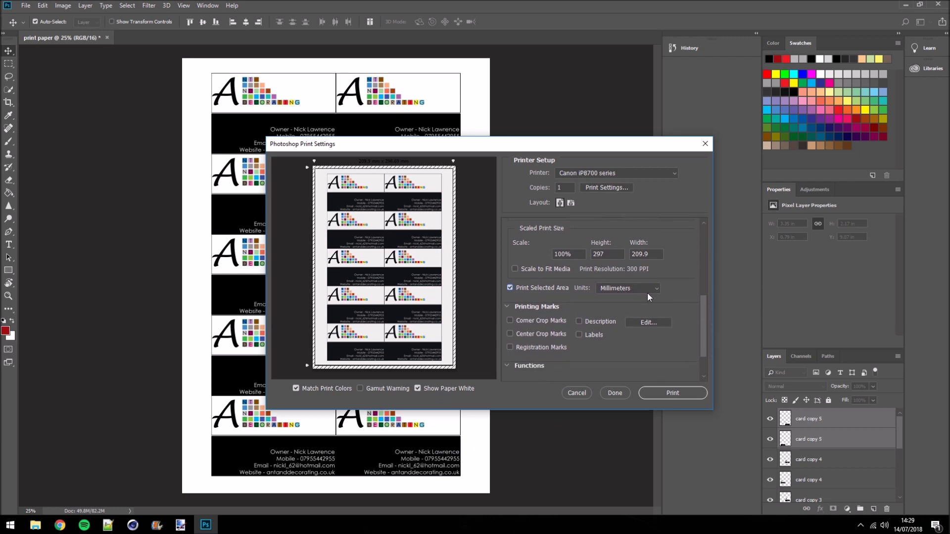
left_click_drag(703, 312, 707, 334)
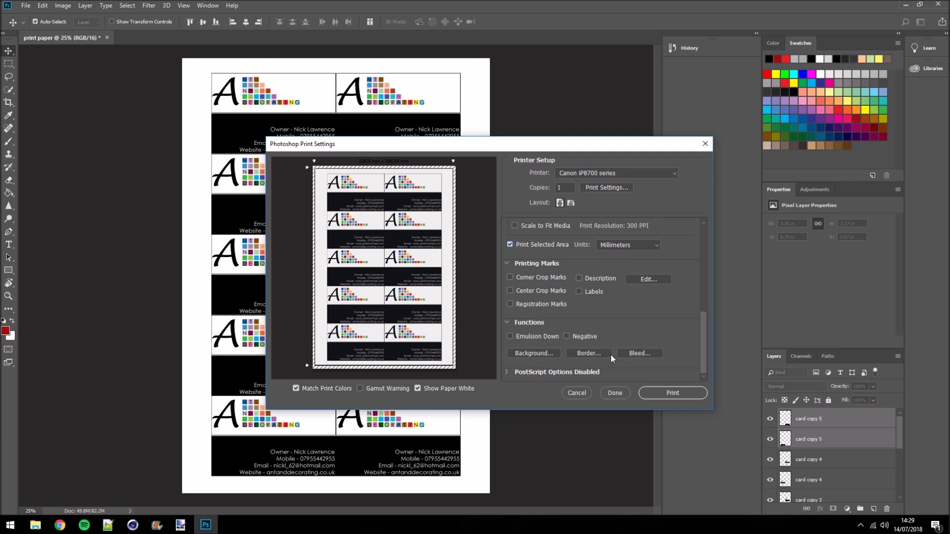
Send the card sheet to the printer and start printing from the Canon IJ Preview.
left_click_drag(702, 351, 699, 233)
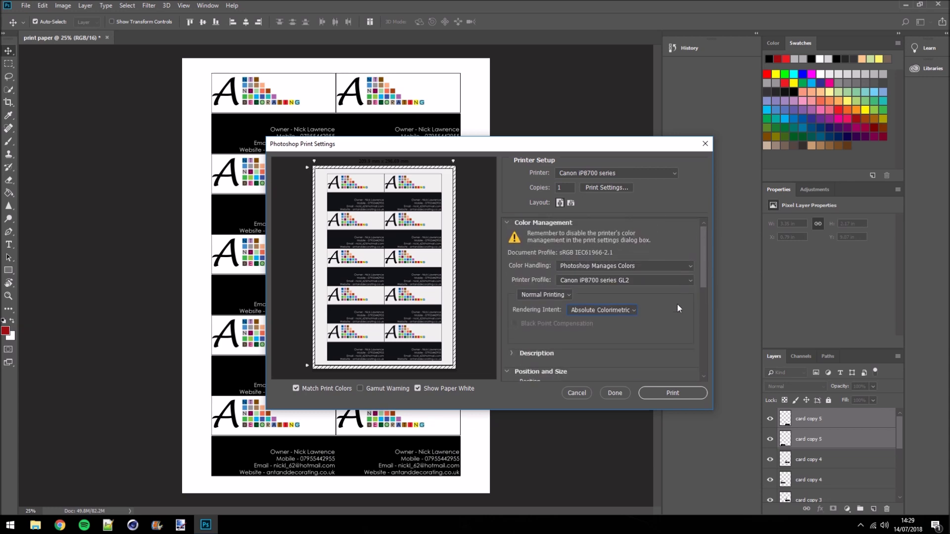
left_click(666, 393)
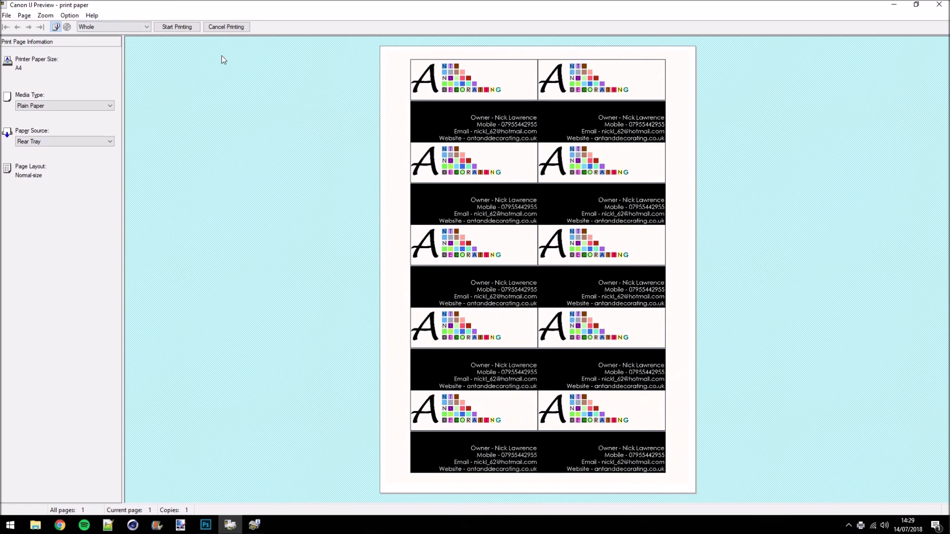
left_click(179, 27)
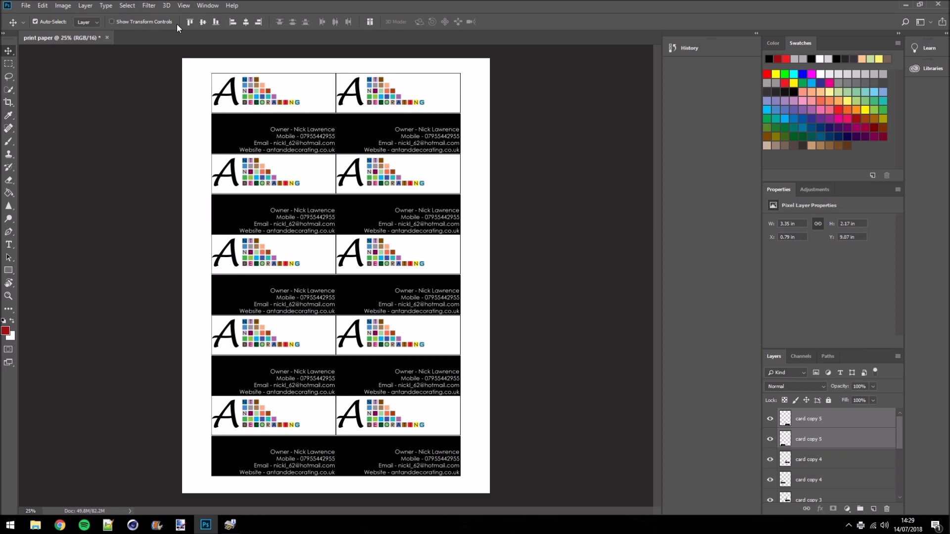